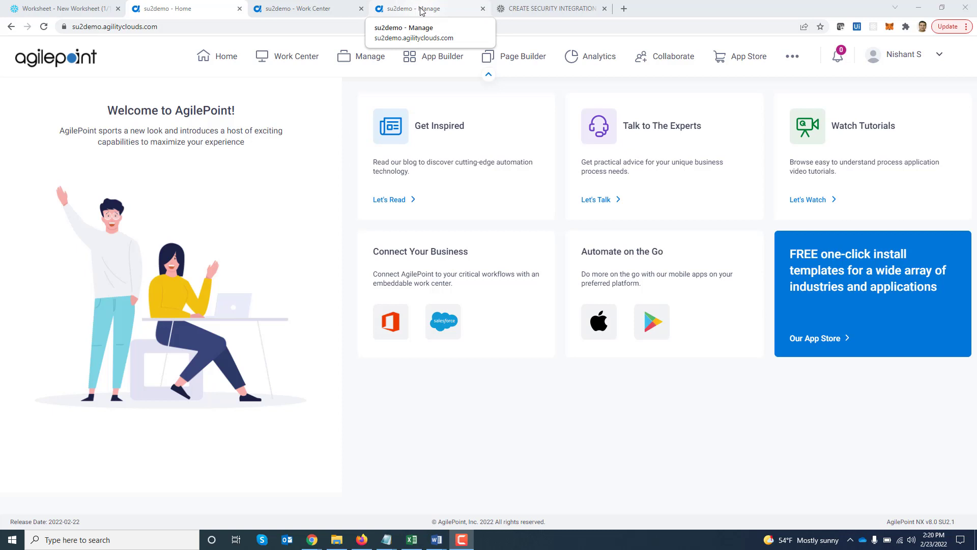
Step: Open the Snowflake global token for editing from the Global Access Tokens and agree to generate a new access token
left_click(421, 10)
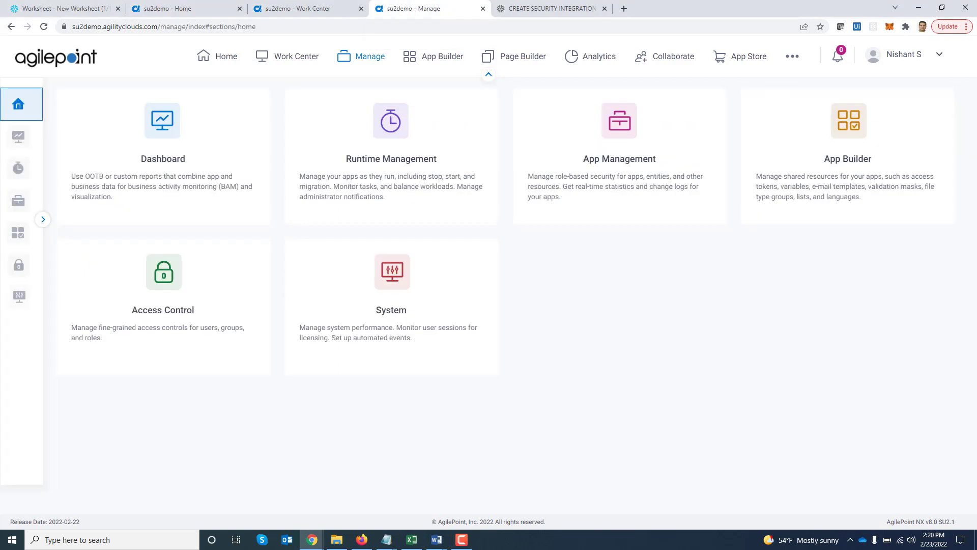
mouse_move(17, 238)
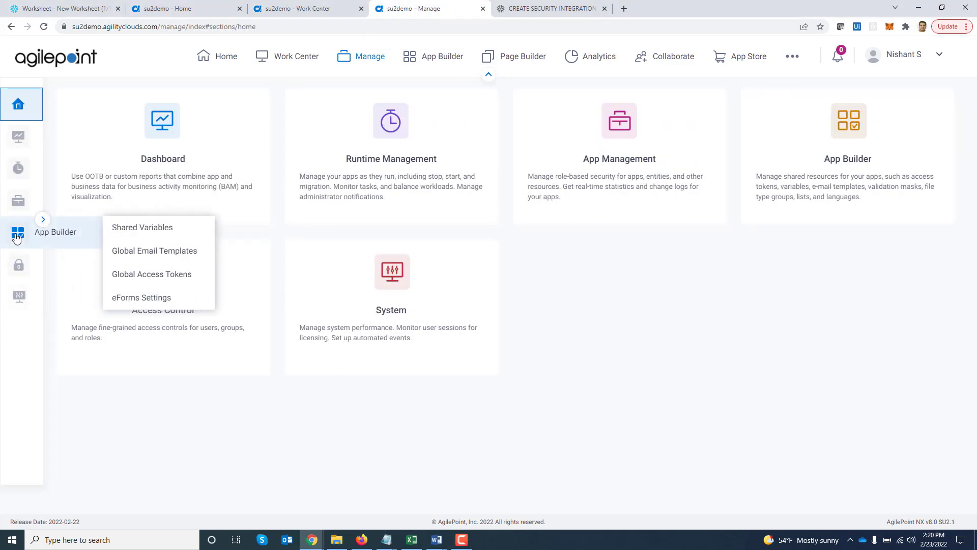
left_click(151, 276)
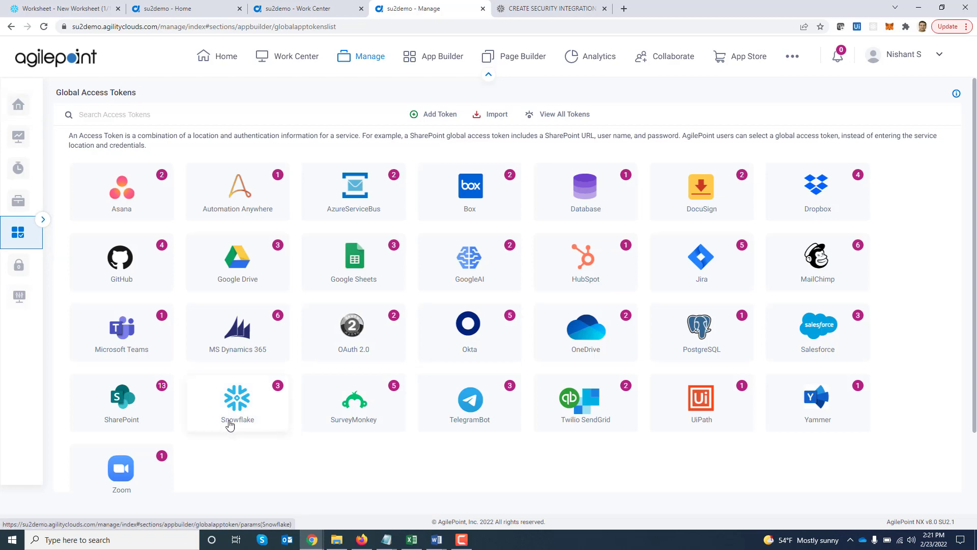
left_click(230, 420)
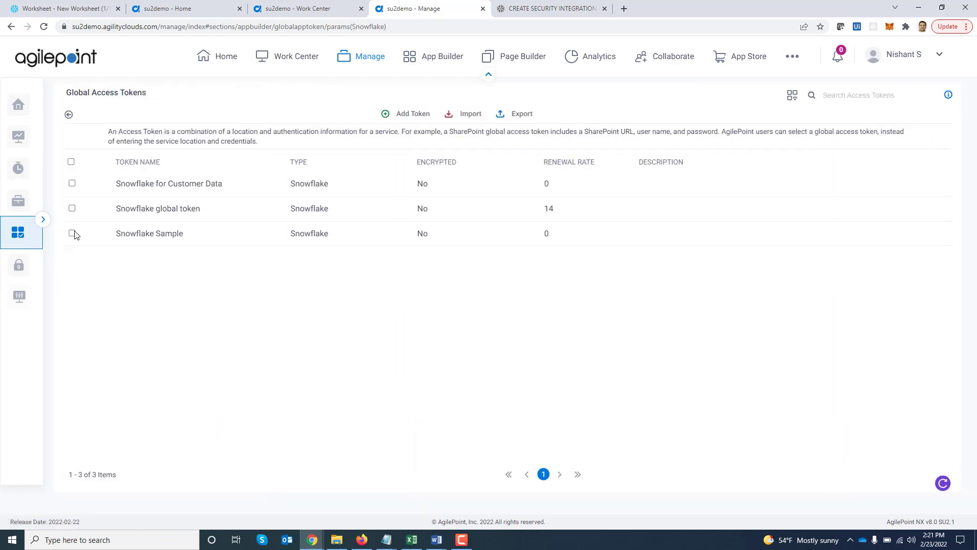
left_click(71, 209)
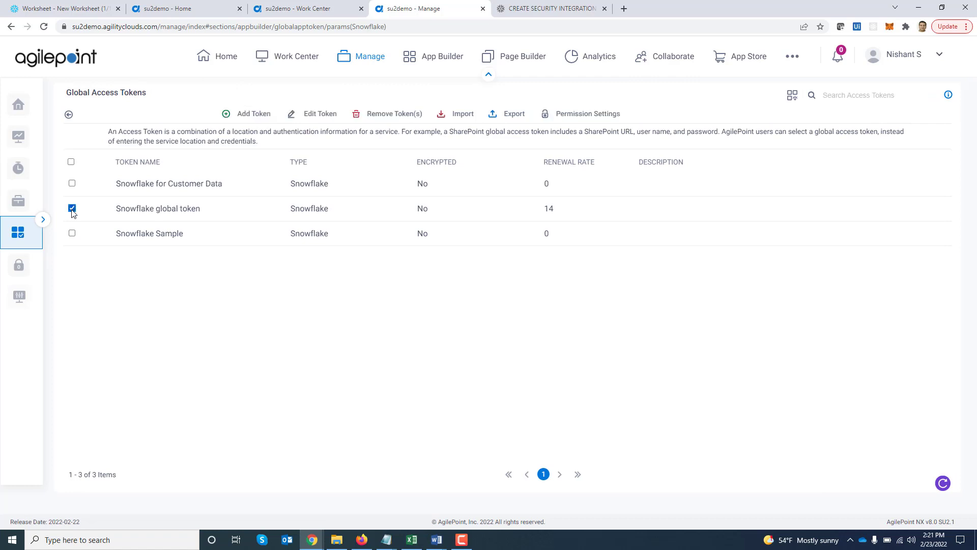
left_click(317, 113)
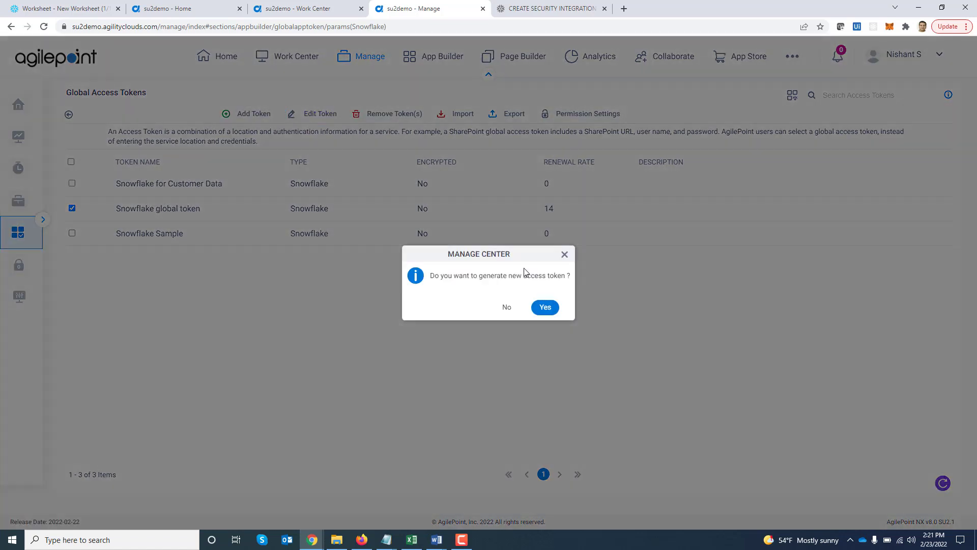
left_click(554, 308)
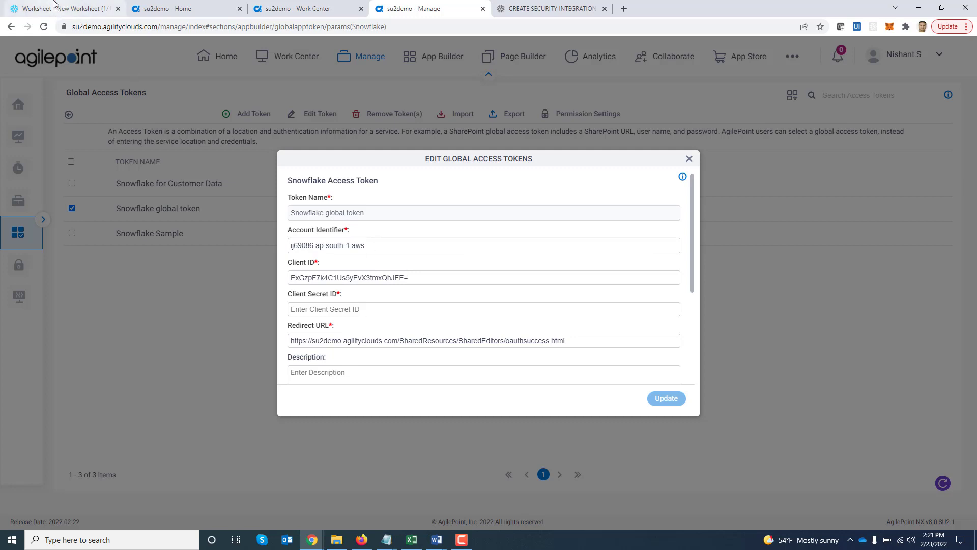
Step: Highlight the account identifier in the Snowflake worksheet's URL and return to the AgilePoint token form
left_click(53, 4)
left_click(87, 28)
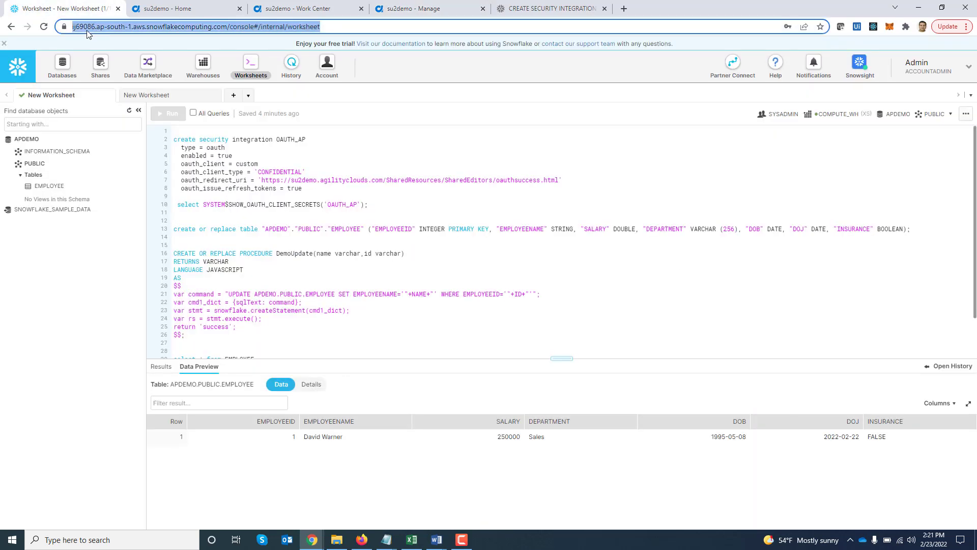
left_click(77, 30)
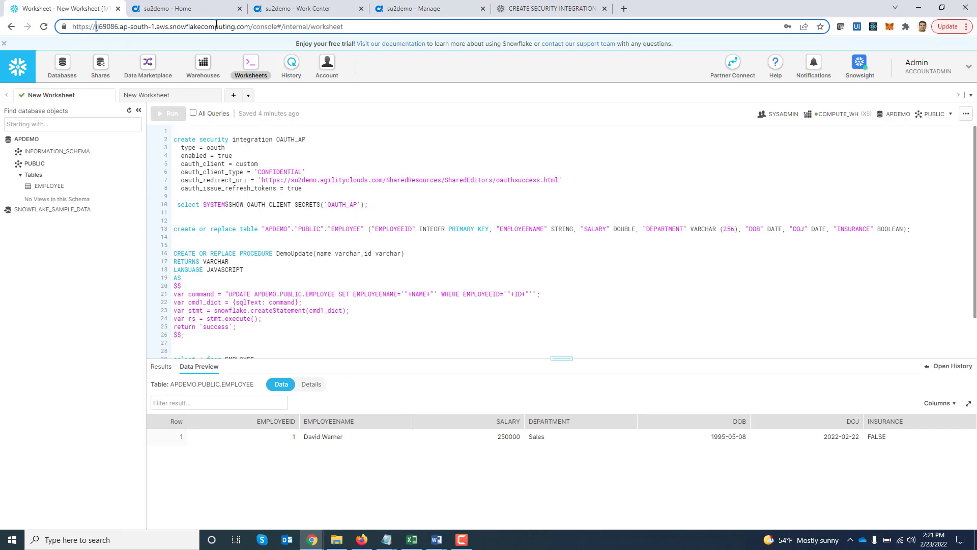
key("shift+Right")
key("shift+Right")
key("shift+Right")
key("shift+Right")
key("shift+Right")
key("shift+Right")
key("shift+Right")
key("shift+Right")
key("shift+Right")
key("shift+Right")
key("shift+Right")
key("shift+Right")
key("shift+Right")
key("shift+Right")
key("shift+Right")
key("shift+Right")
key("shift+Right")
key("shift+Right")
key("shift+Right")
key("shift+Right")
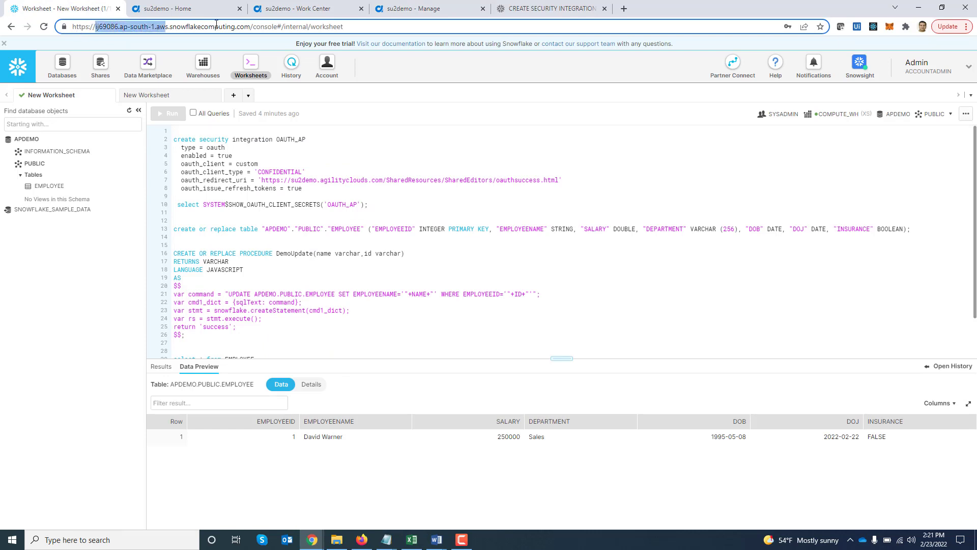
key("shift+Right")
left_click(414, 8)
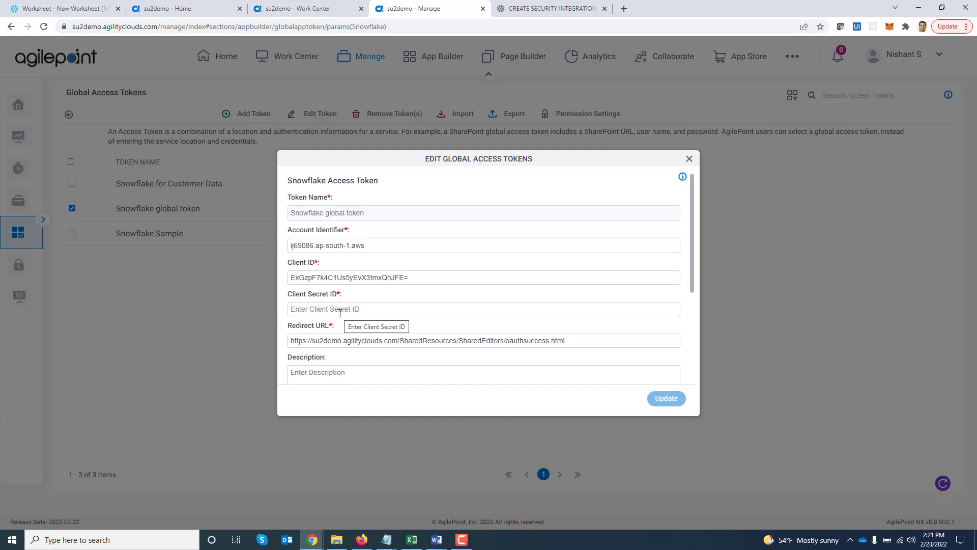
Step: Switch to the Snowflake worksheet and check the account's role-switching option
left_click(57, 4)
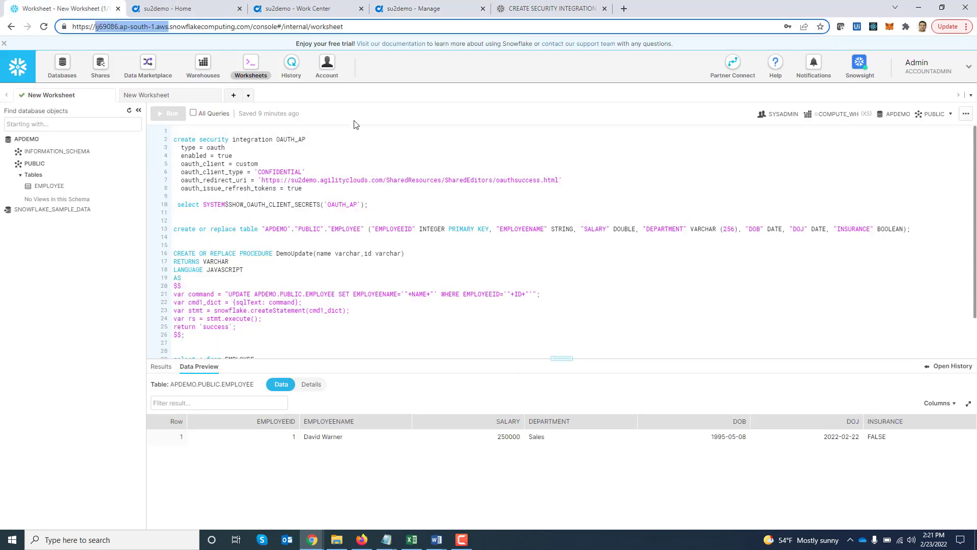
left_click(965, 70)
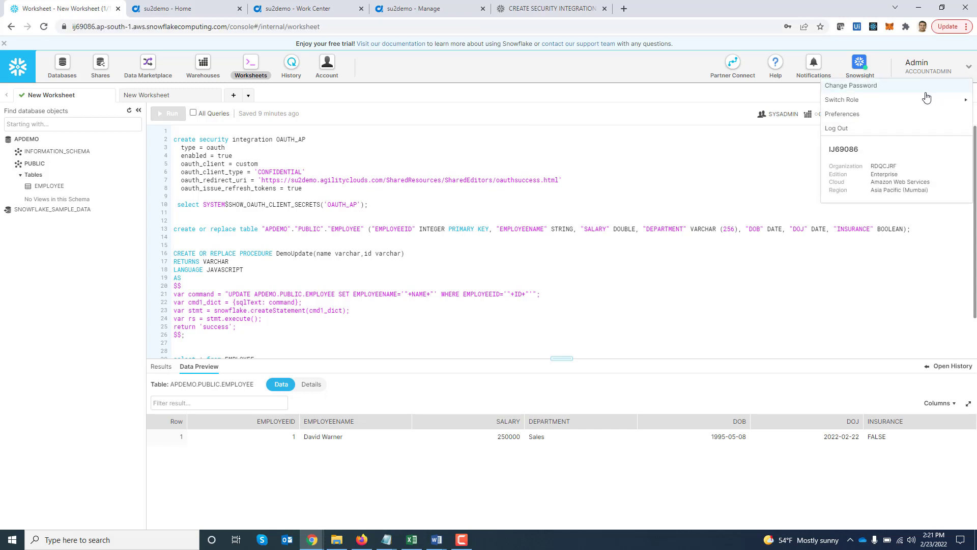
mouse_move(906, 105)
left_click(515, 157)
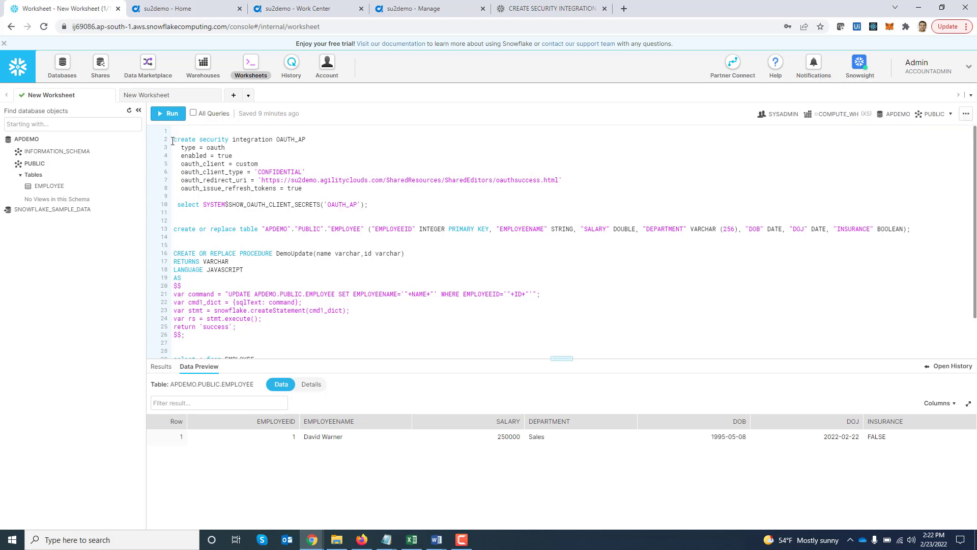
Step: Examine the OAUTH_AP security integration statement and compare its redirect URI with the Redirect URL in the AgilePoint token form
left_click_drag(172, 141, 313, 187)
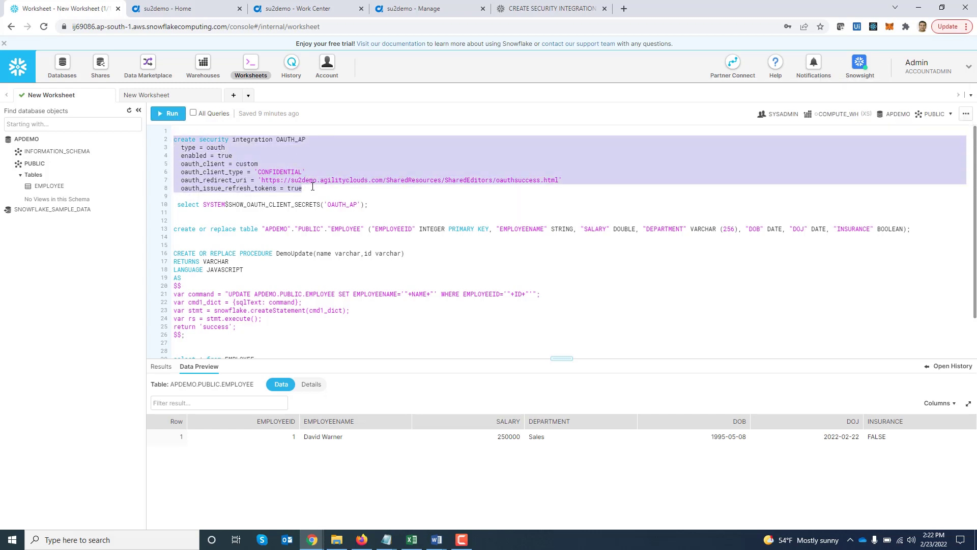
left_click(306, 211)
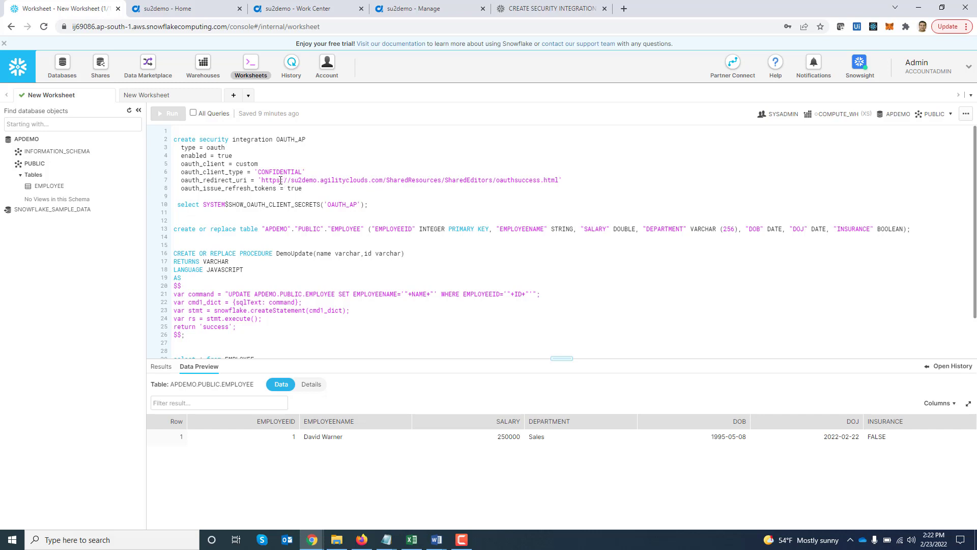
left_click_drag(261, 181, 559, 180)
left_click(407, 8)
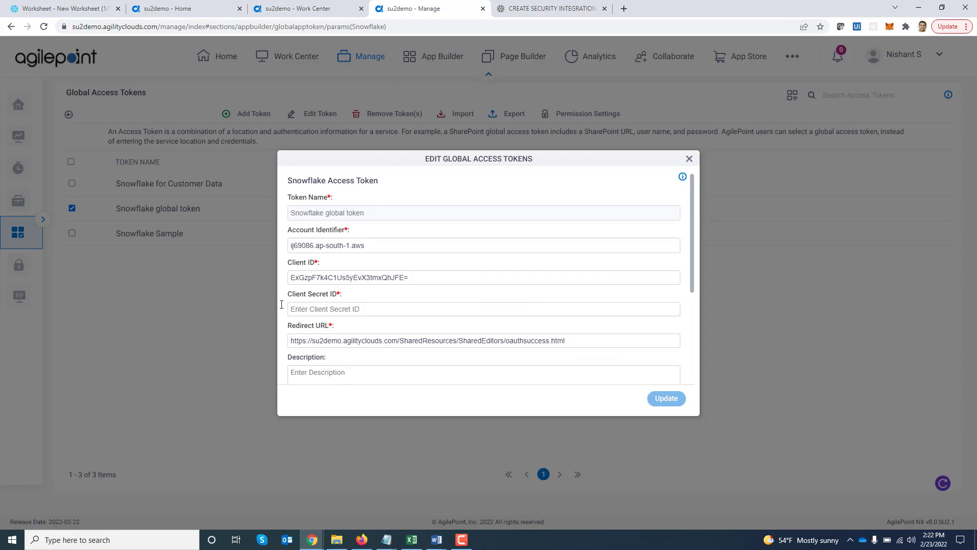
Step: Highlight the SYSTEM$SHOW_OAUTH_CLIENT_SECRETS query for OAUTH_AP in the Snowflake worksheet and return to the AgilePoint token form
left_click(100, 9)
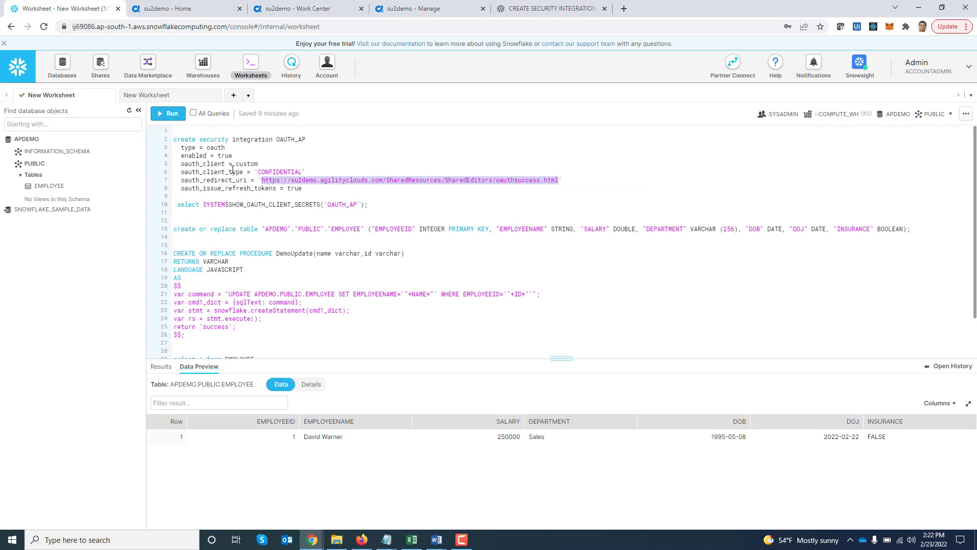
left_click_drag(178, 204, 375, 205)
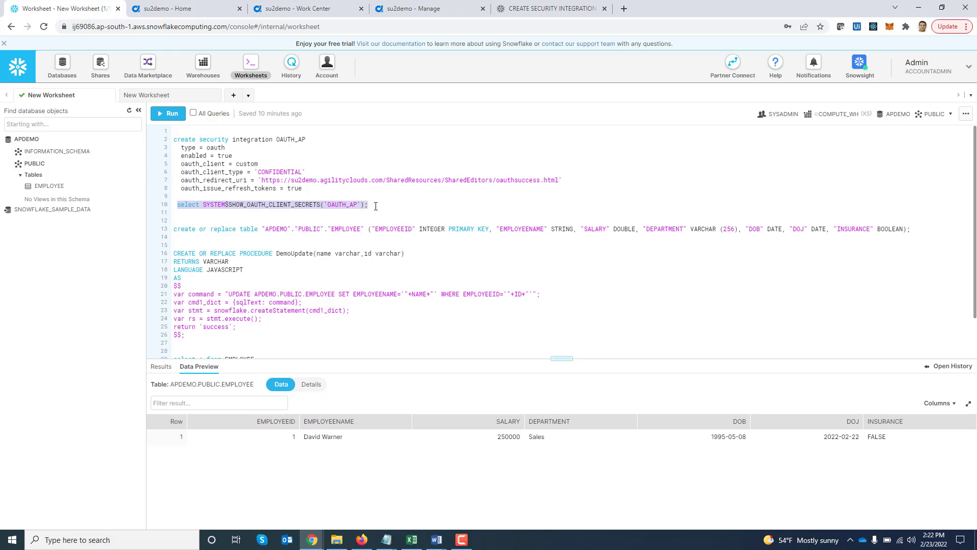
left_click(400, 9)
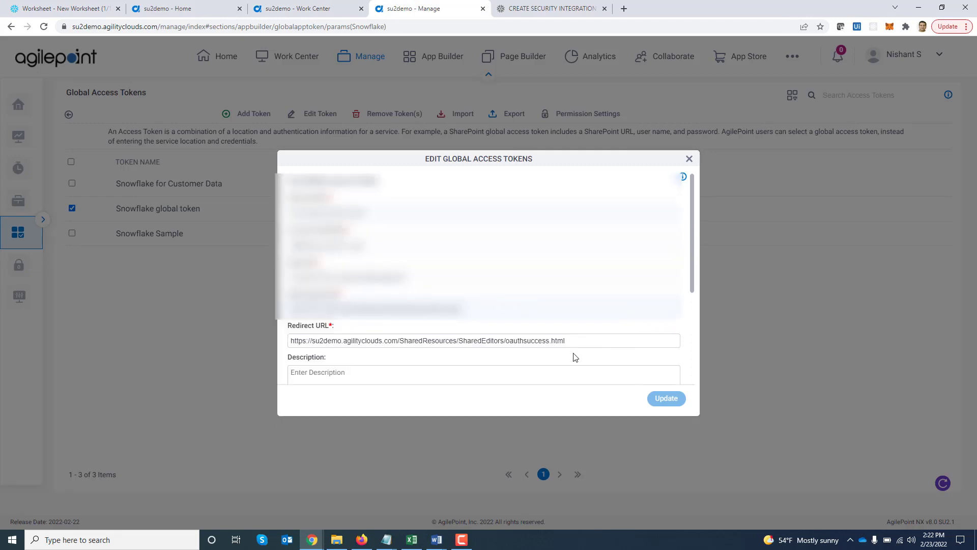
Step: Request the OAuth 2.0 access token and sign in to Snowflake with the prefilled credentials
left_click_drag(691, 273, 702, 362)
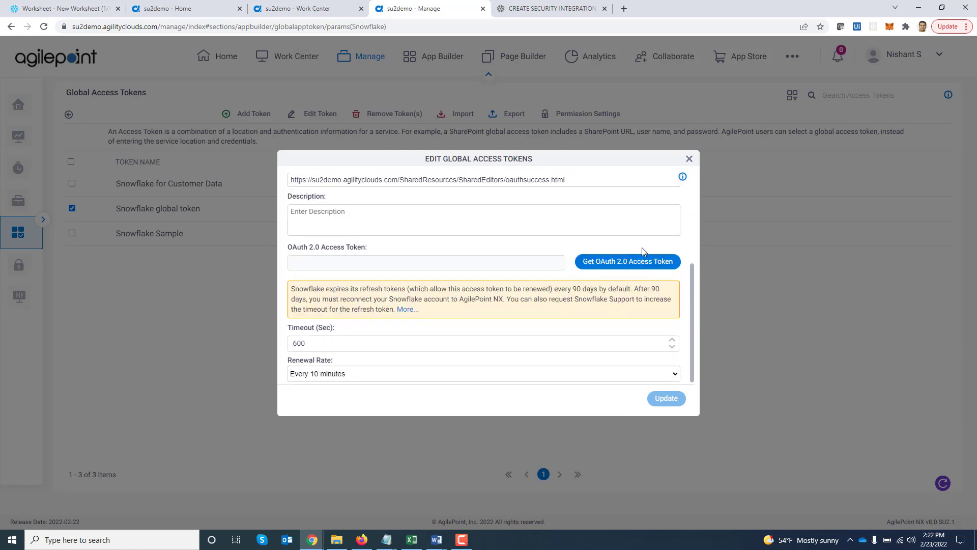
left_click(629, 262)
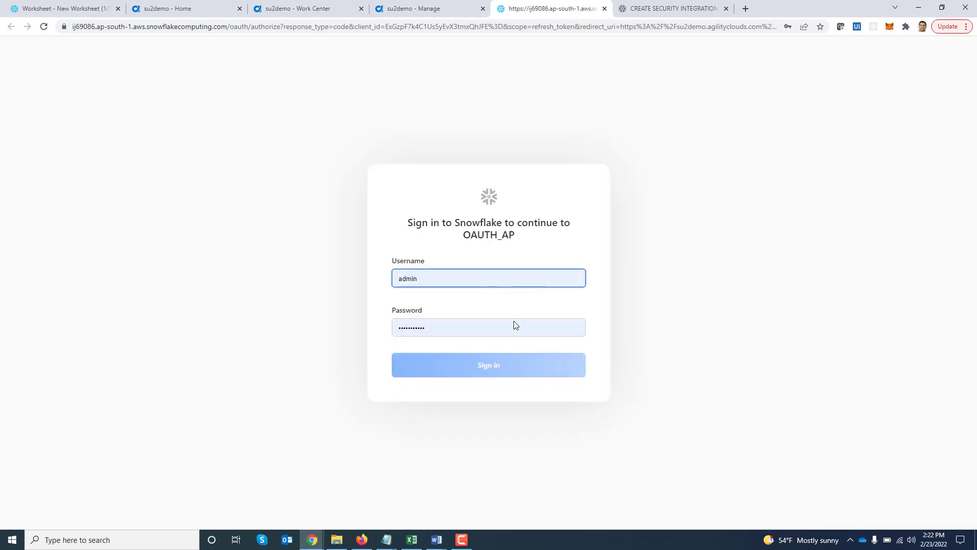
left_click(486, 374)
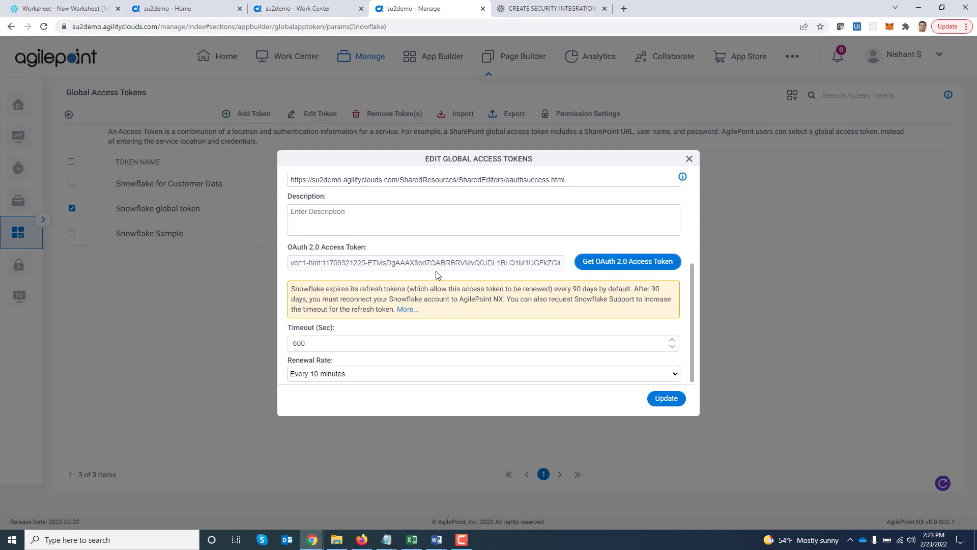
Step: Review the token's renewal rate options and the refresh token validity section of Snowflake's CREATE SECURITY INTEGRATION documentation
left_click(386, 374)
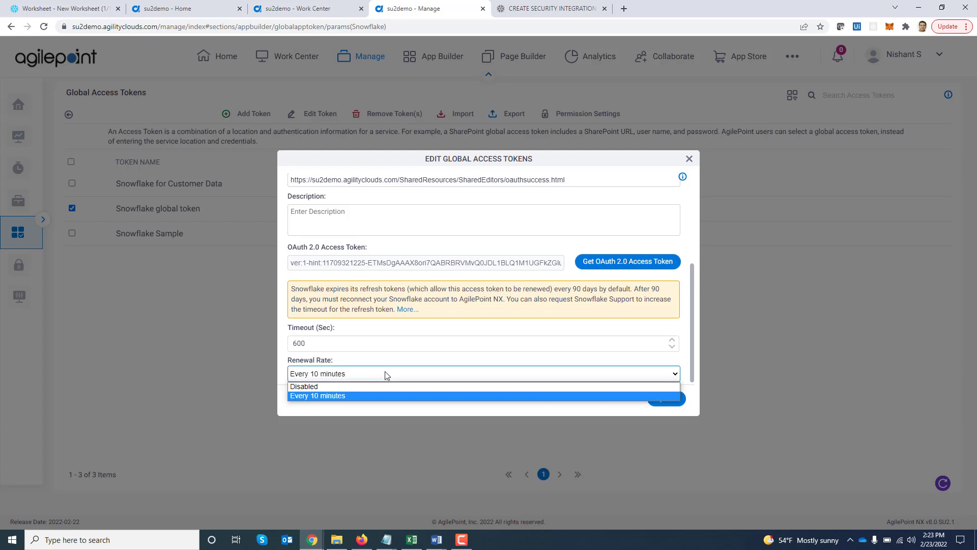
left_click(386, 375)
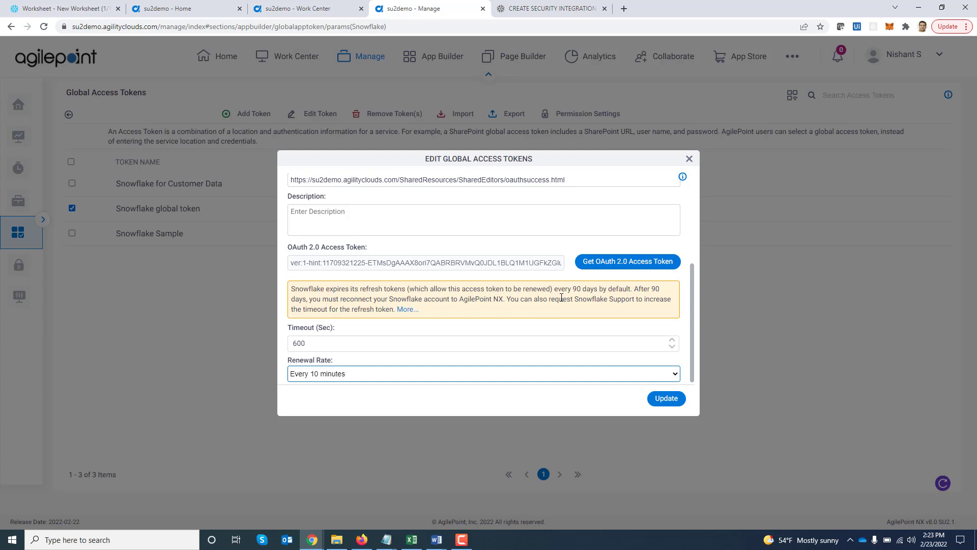
left_click(617, 271)
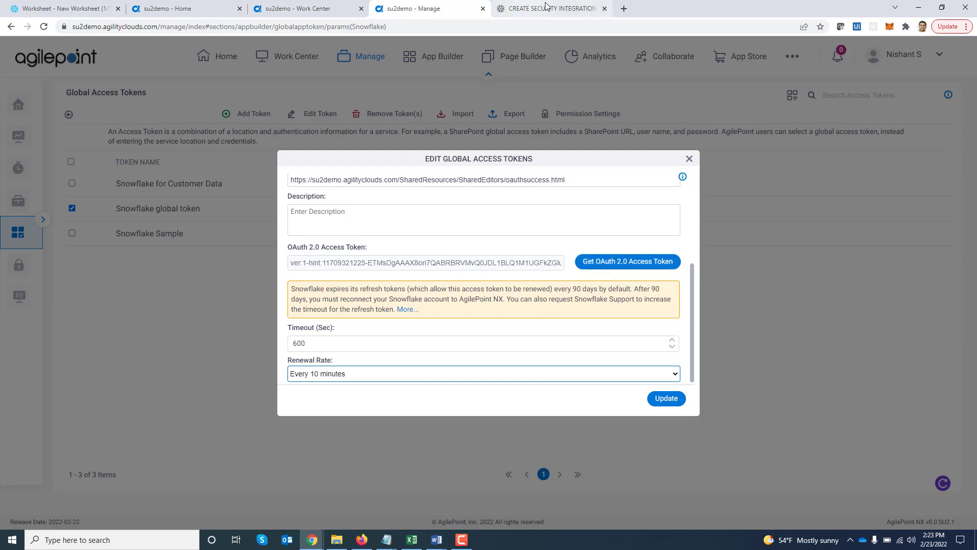
left_click(530, 8)
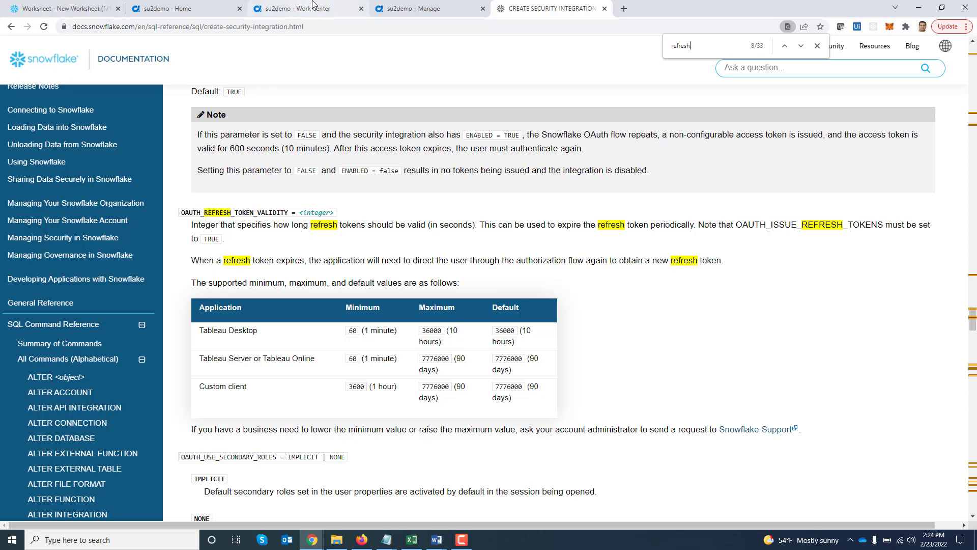
Step: Return to the AgilePoint token form, save the updated Snowflake global token and dismiss the notification
left_click(413, 16)
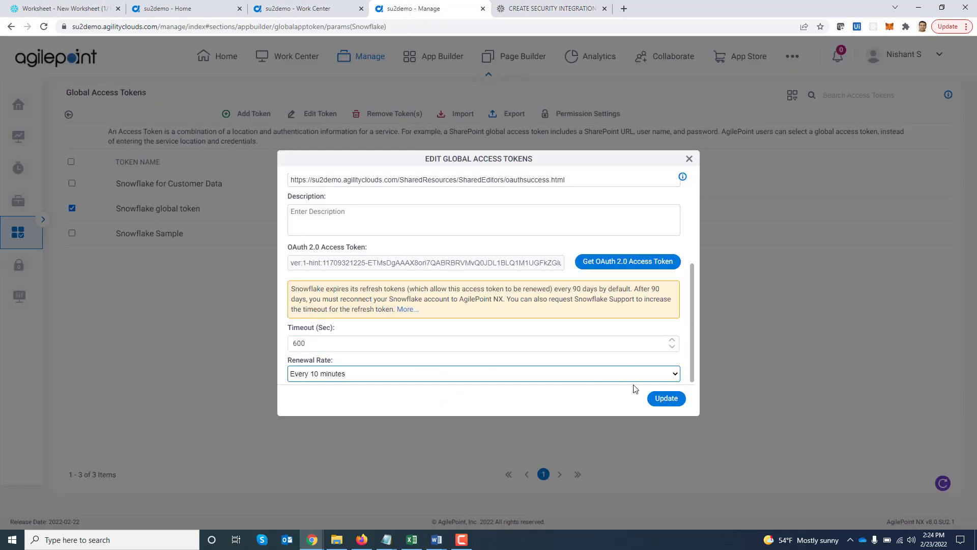
left_click(666, 399)
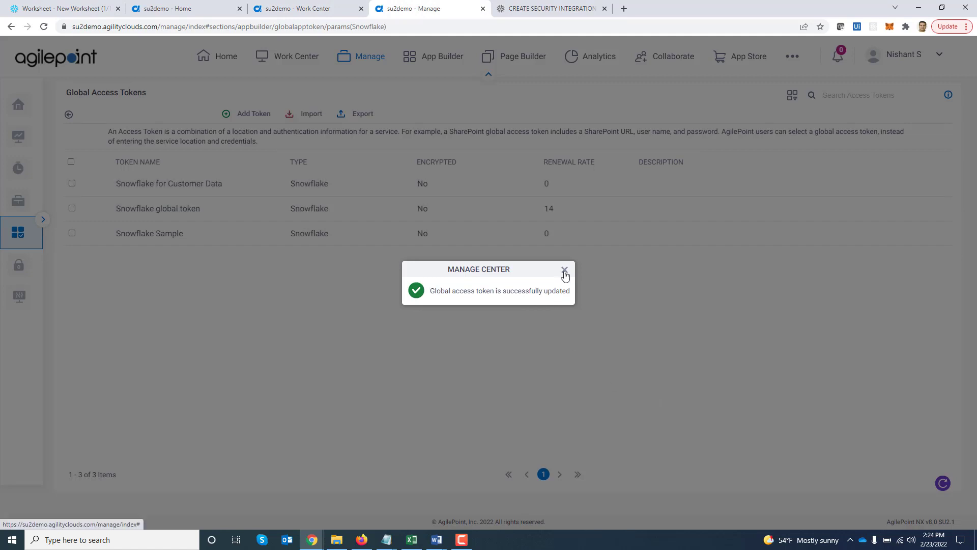
left_click(565, 271)
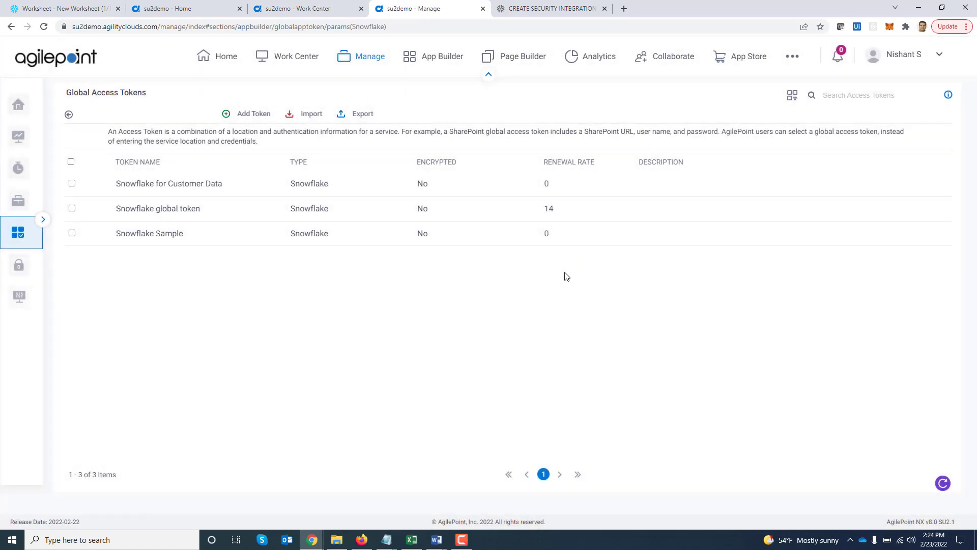
Step: Switch to the Snowflake worksheet and examine the EMPLOYEE table creation statement with its APDEMO database and PUBLIC schema names
left_click(46, 6)
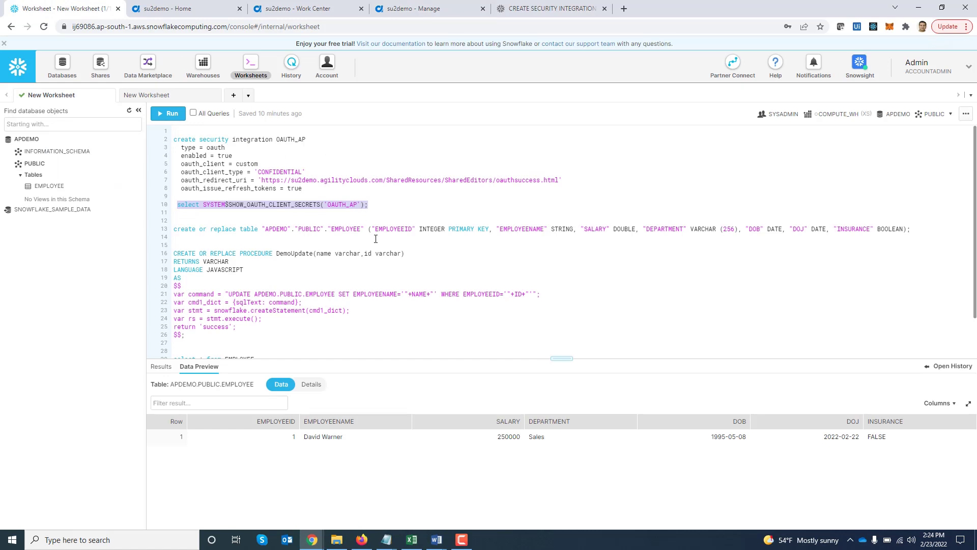
left_click(352, 286)
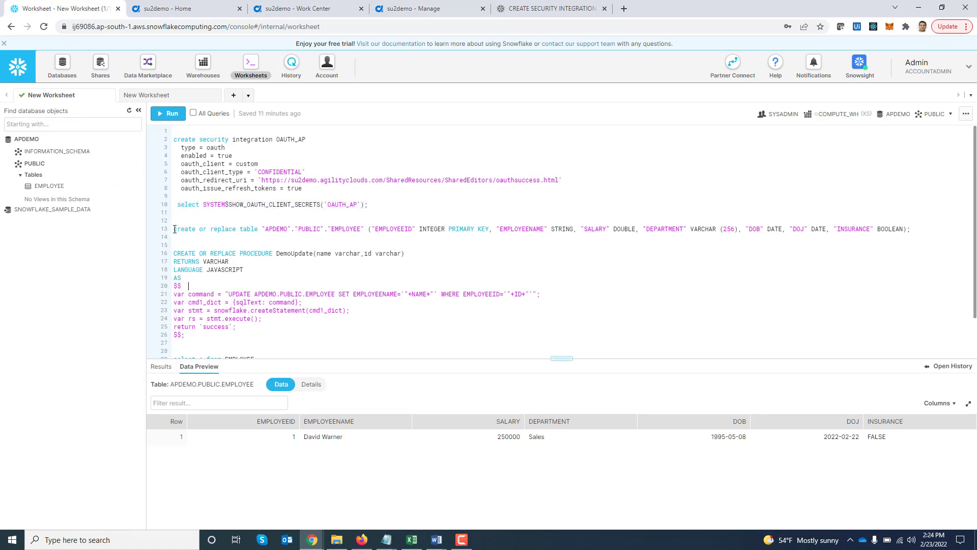
left_click_drag(175, 229, 273, 231)
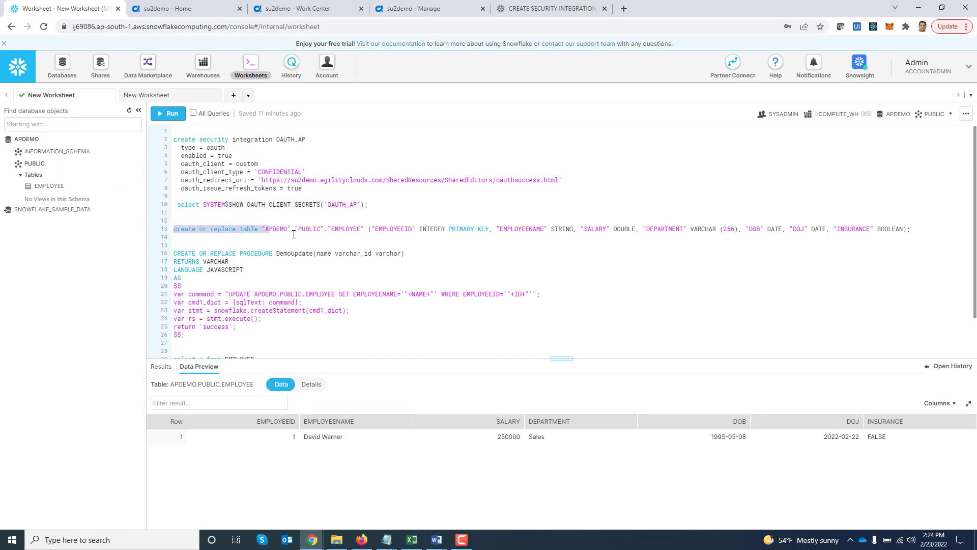
left_click(294, 235)
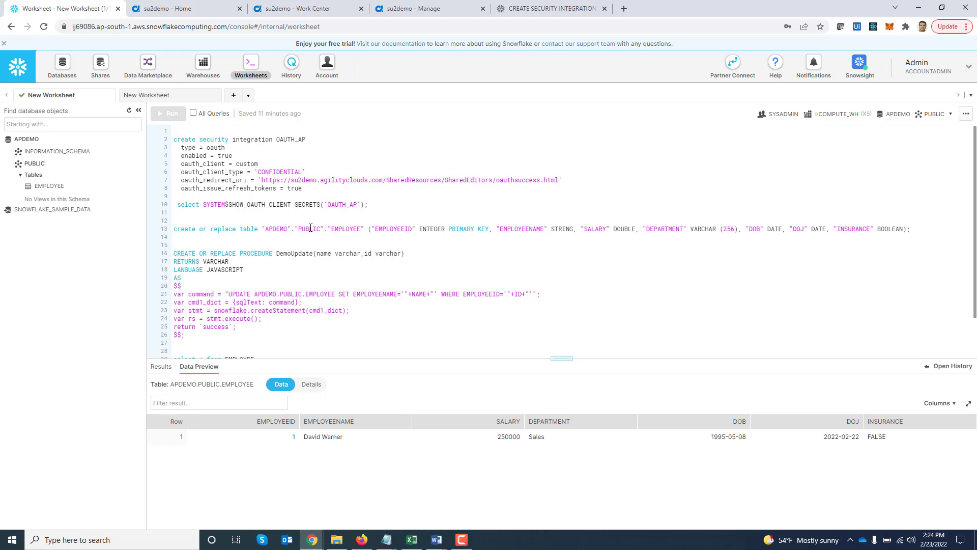
double_click(310, 229)
double_click(277, 230)
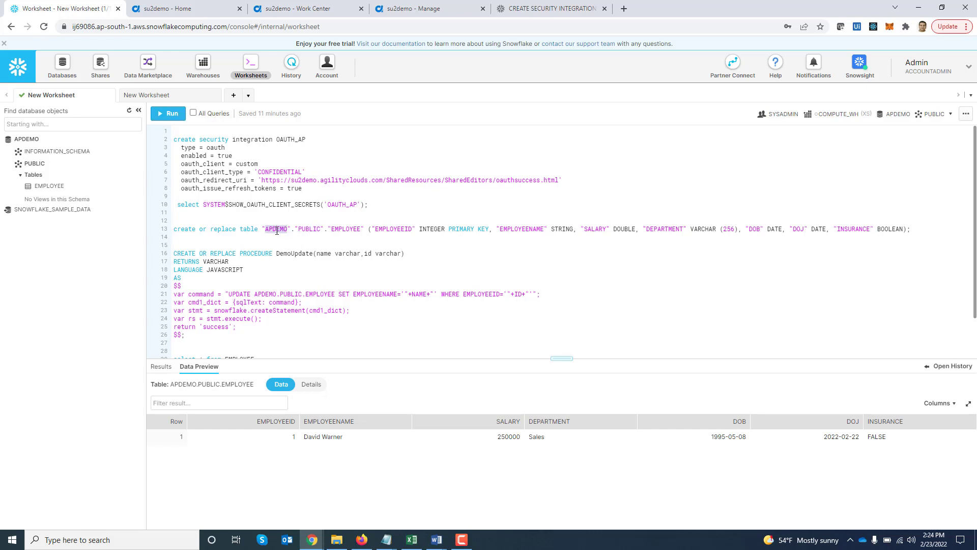
Step: Examine the EMPLOYEE table statement and the DemoUpdate procedure in the worksheet, and preview the EMPLOYEE table's data
double_click(342, 231)
double_click(327, 253)
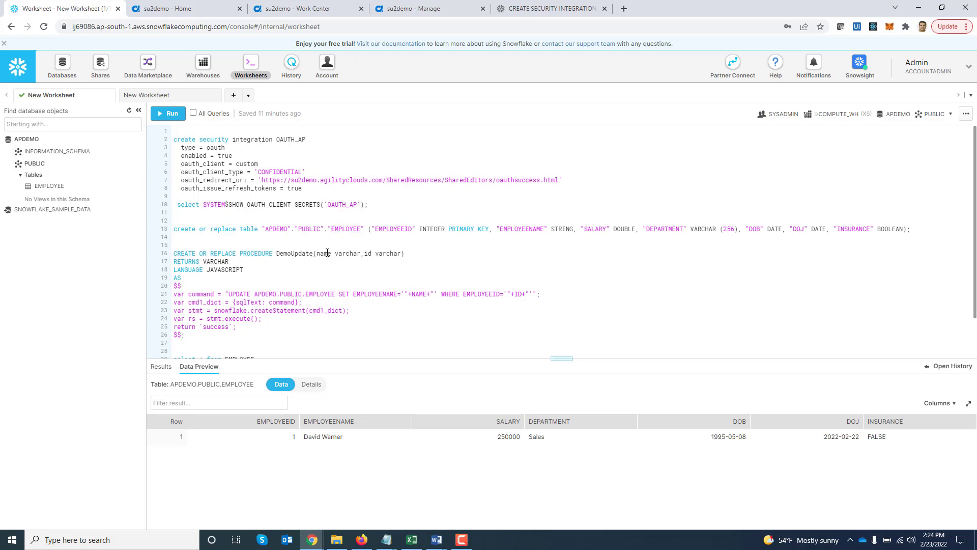
left_click(366, 254)
mouse_move(51, 192)
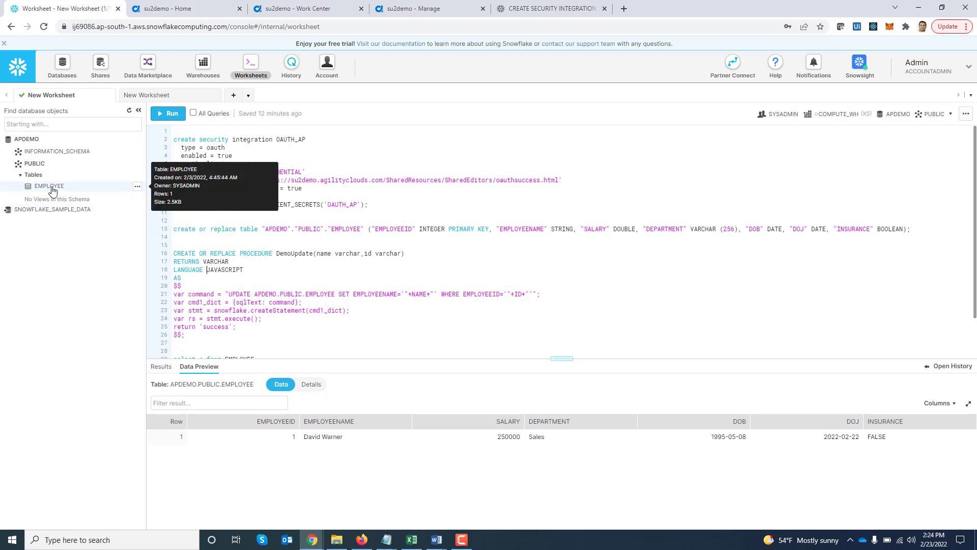
left_click(137, 189)
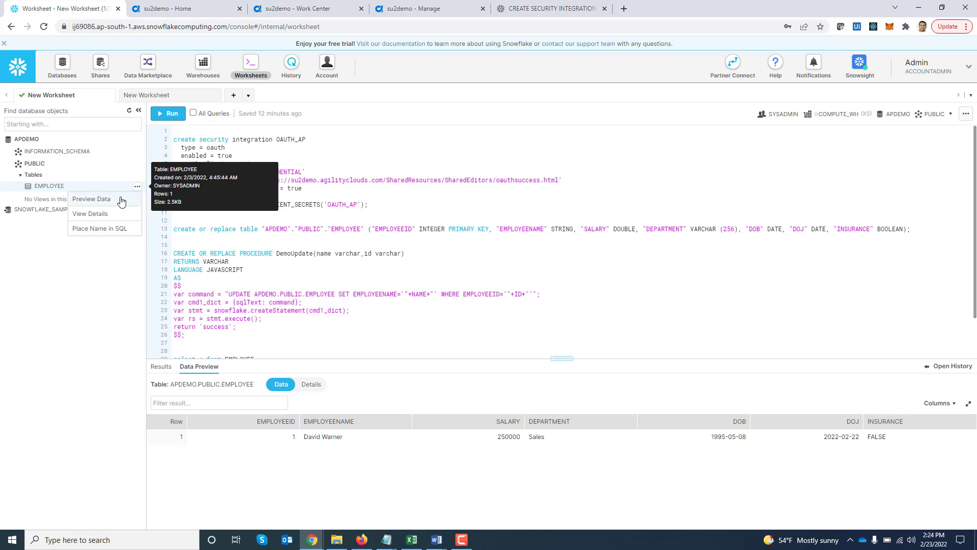
left_click(119, 199)
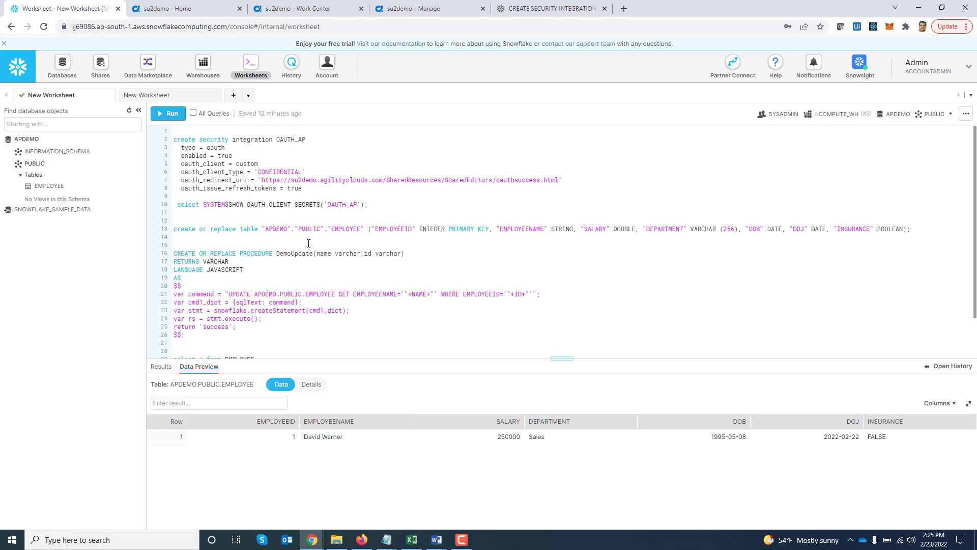
Step: Switch to AgilePoint's App Builder, search the apps for "Snow" and open the Snowflake Integration app's Snowflake process model for editing
left_click(171, 7)
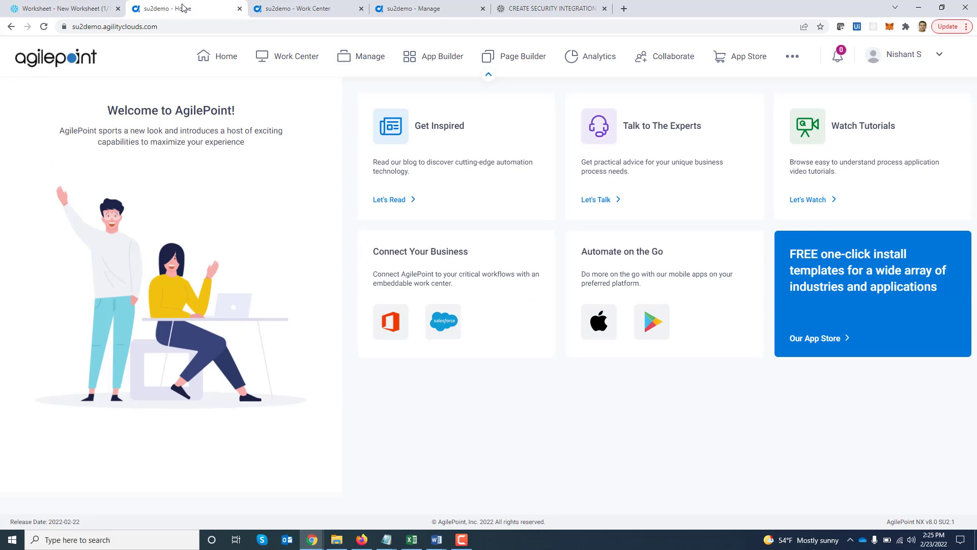
left_click(449, 61)
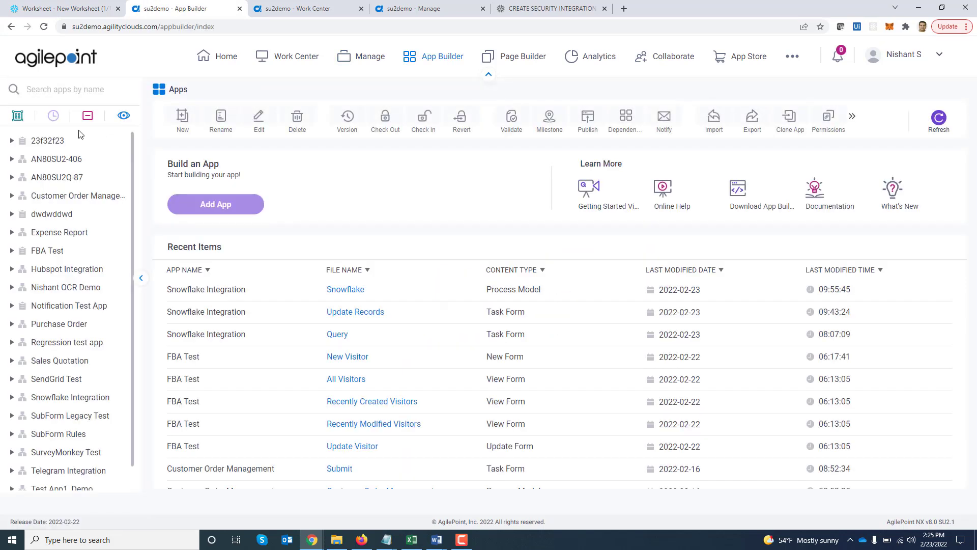
left_click(42, 90)
type("Snow")
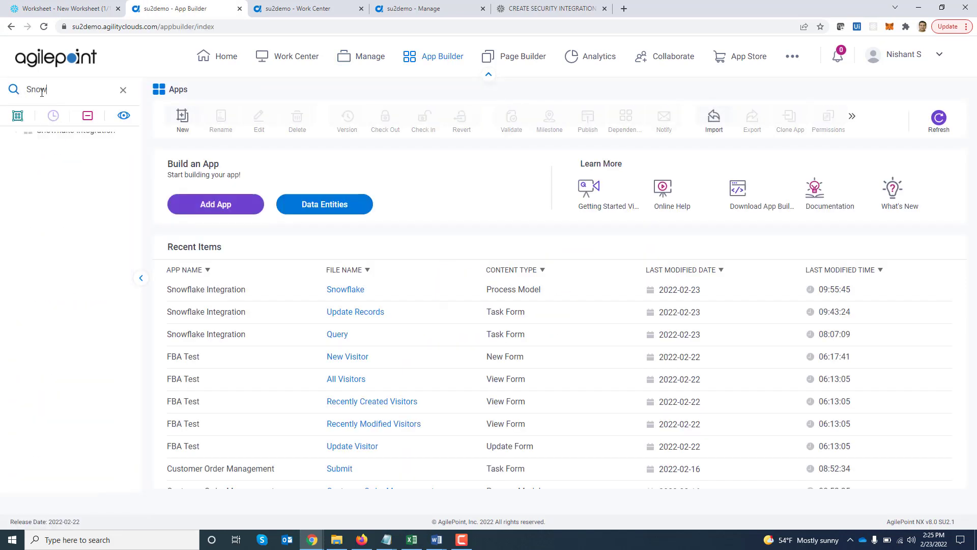
left_click(71, 142)
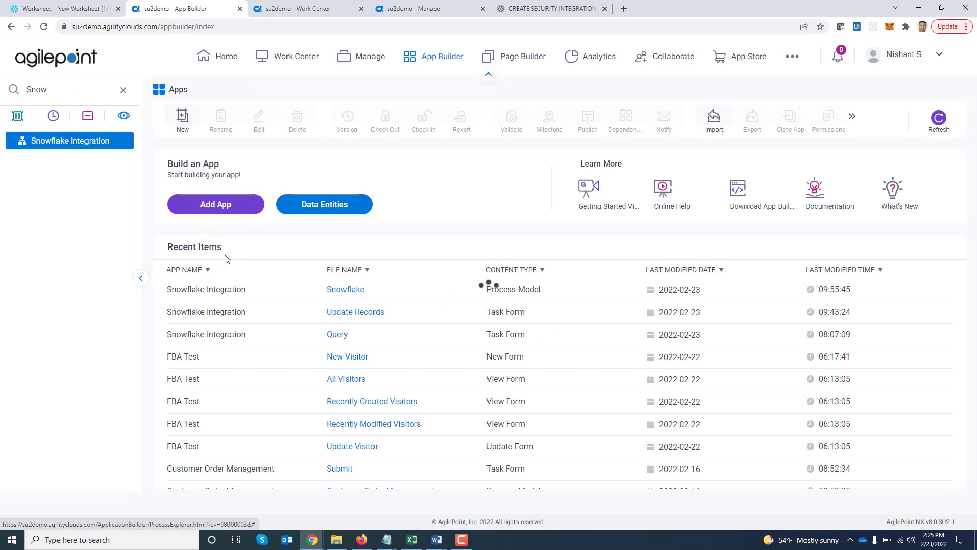
left_click(197, 328)
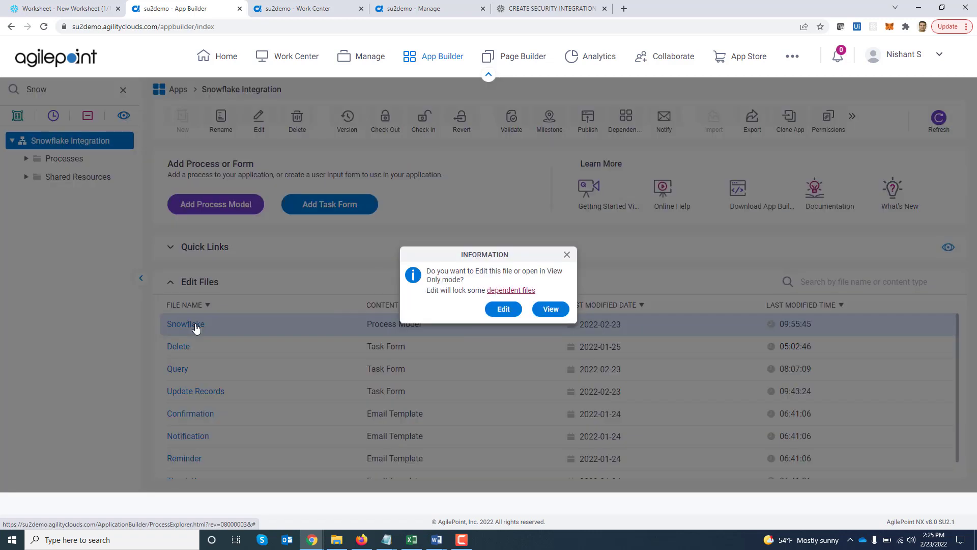
left_click(489, 312)
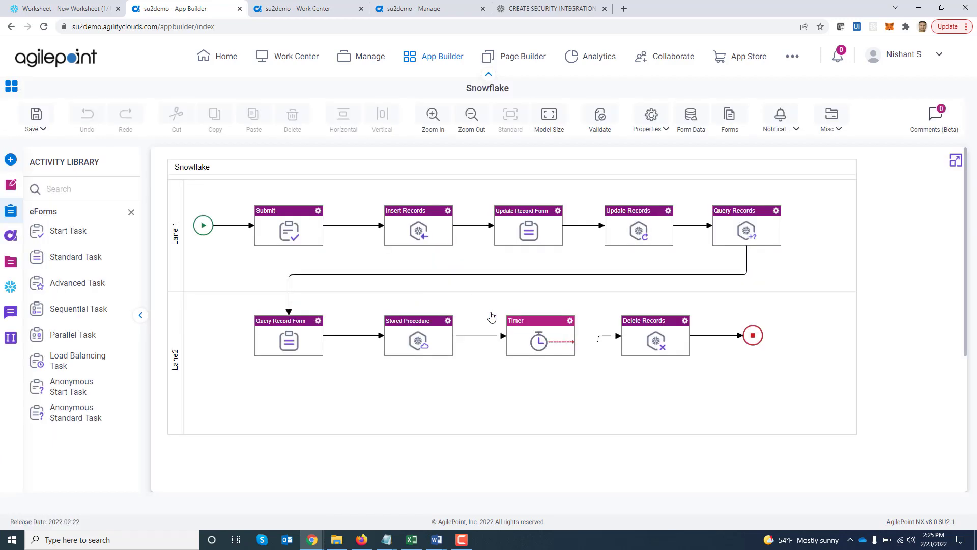
Step: Open the form behind the Submit activity in edit mode to review its employee fields, and return to the process model
right_click(318, 216)
left_click(371, 374)
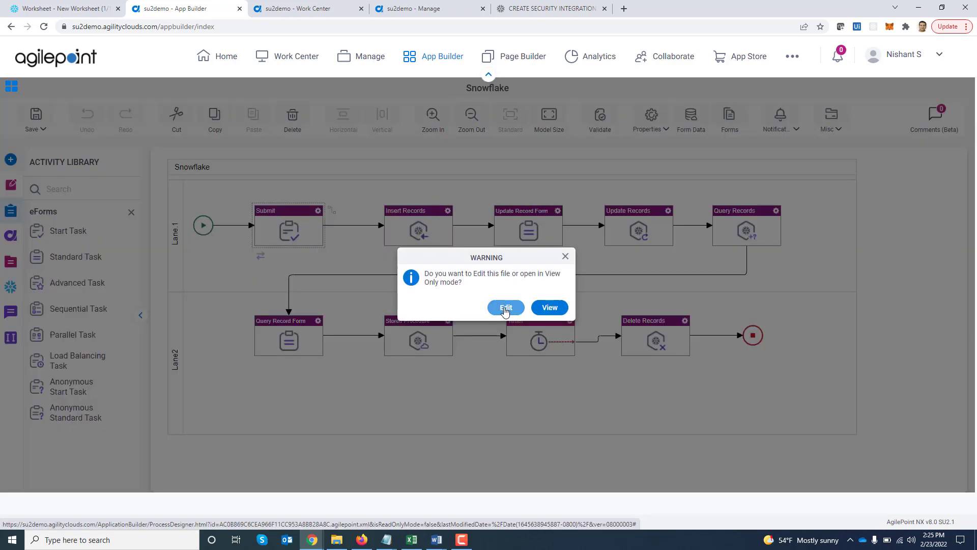
left_click(504, 307)
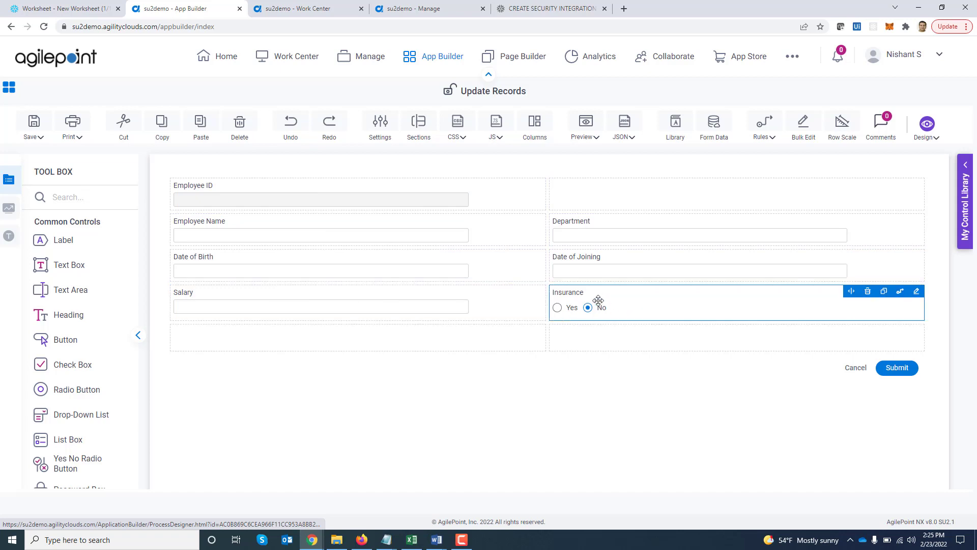
left_click(9, 88)
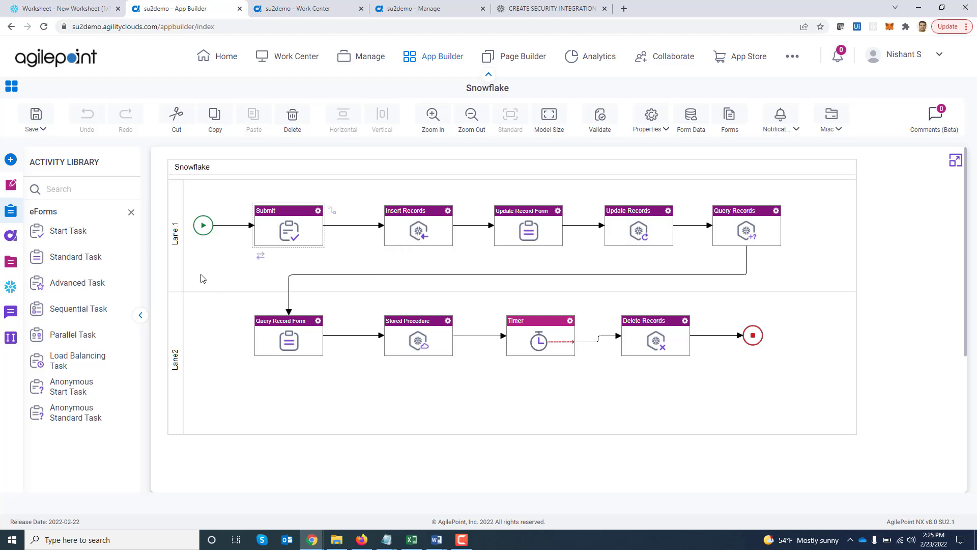
Step: Display the Snowflake activity library and review the warehouse, database, schema and table choices in the Insert Records activity's configuration
left_click(10, 294)
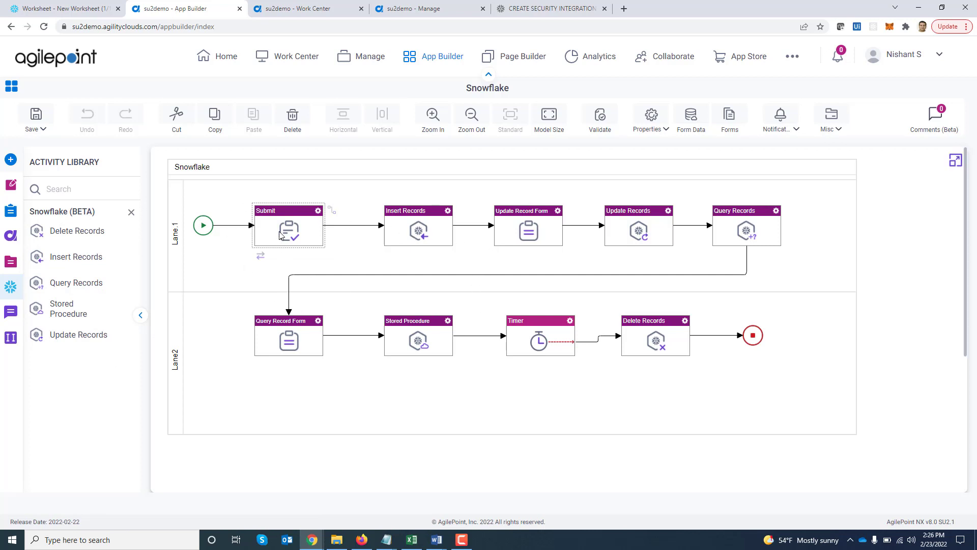
double_click(421, 233)
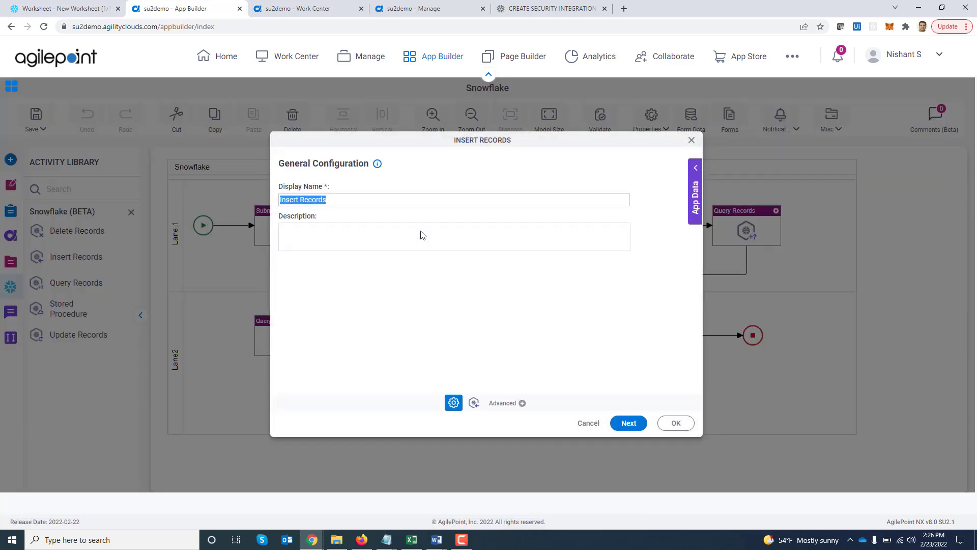
left_click(626, 429)
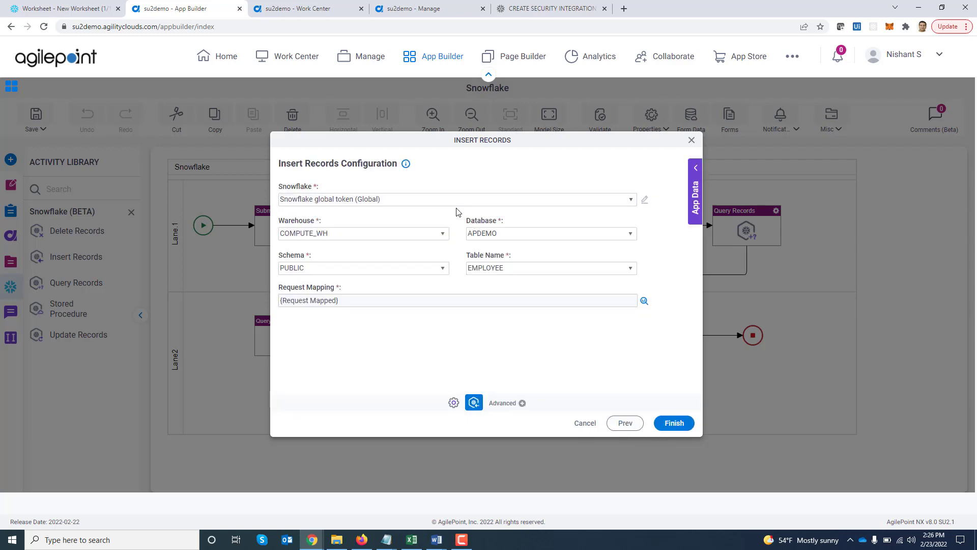
left_click(442, 235)
left_click(443, 235)
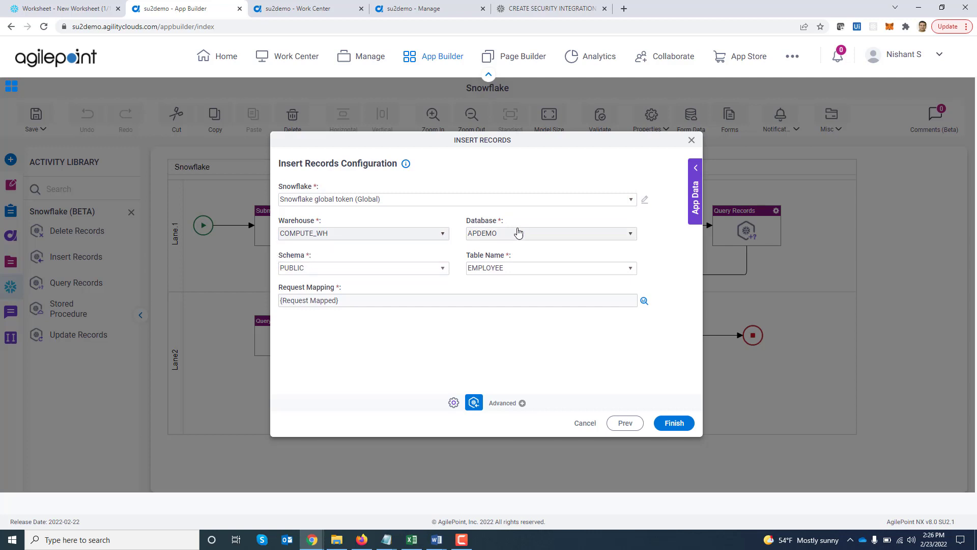
left_click(532, 237)
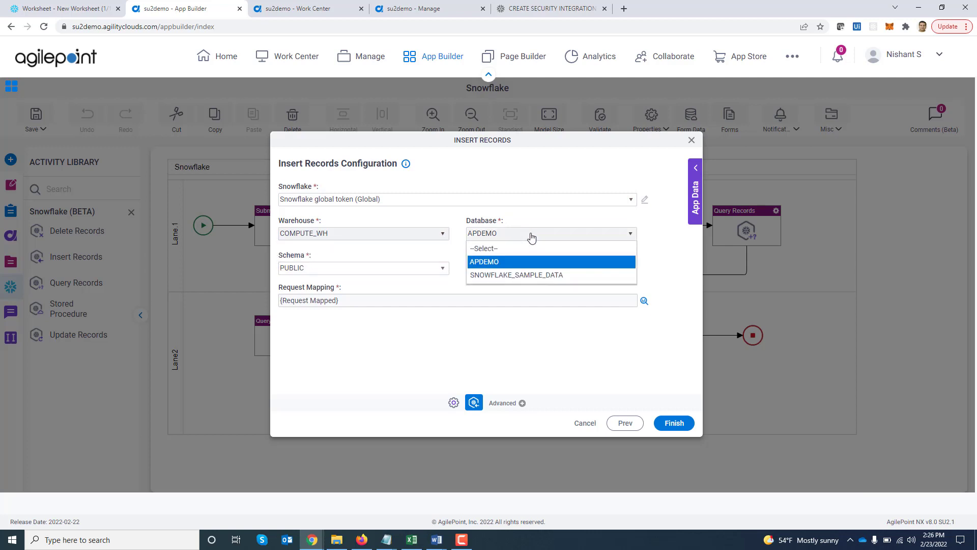
left_click(531, 238)
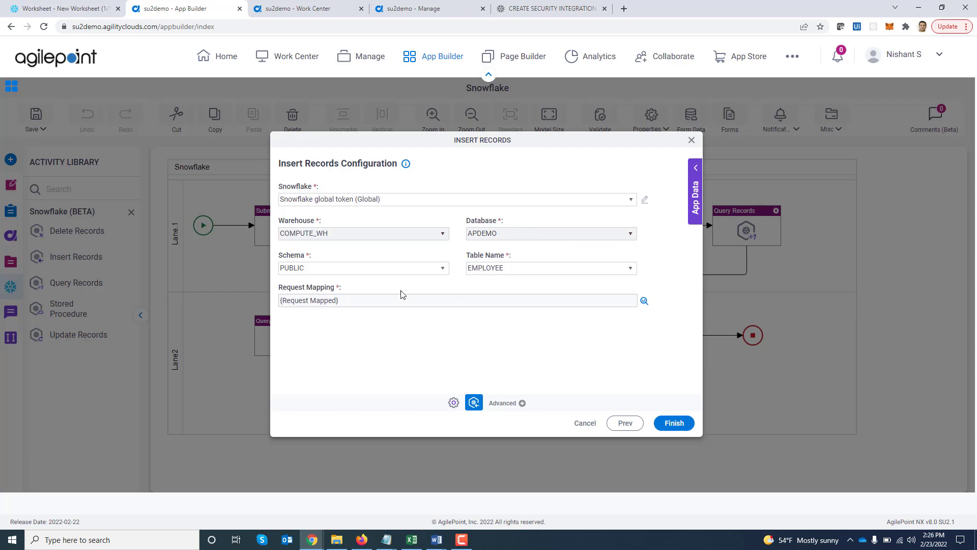
left_click(410, 275)
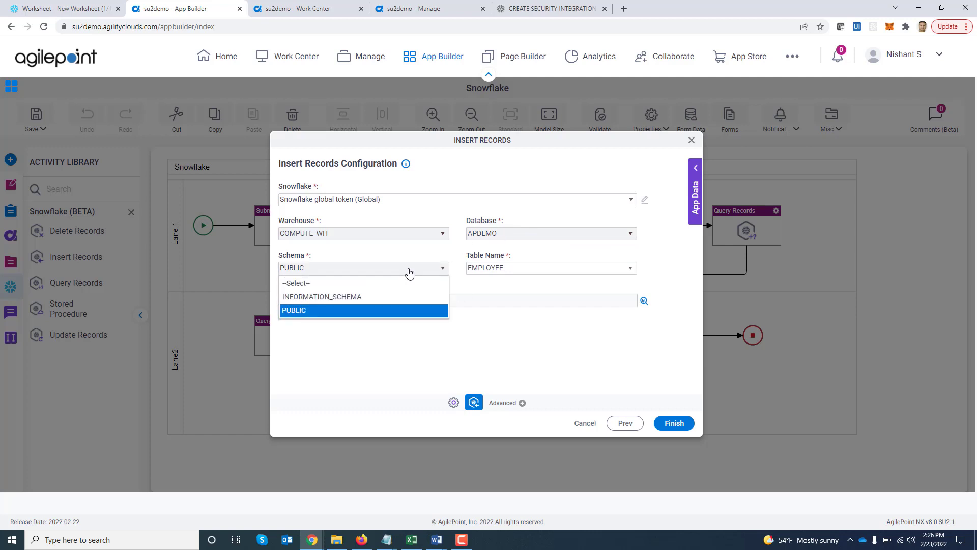
left_click(312, 274)
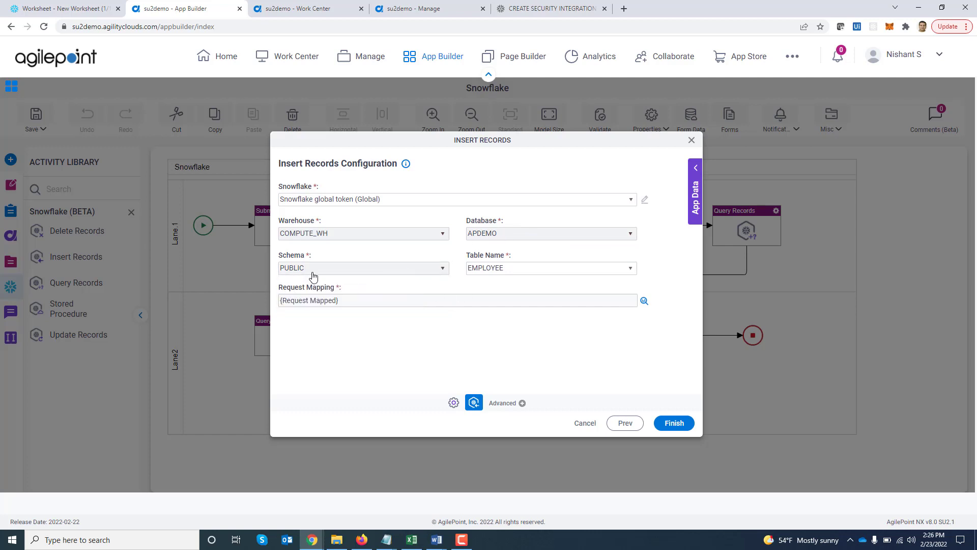
left_click(527, 269)
left_click(526, 272)
Step: Review the Insert Records request mapping between the form fields and EMPLOYEE columns, and finish the activity's configuration
left_click(645, 302)
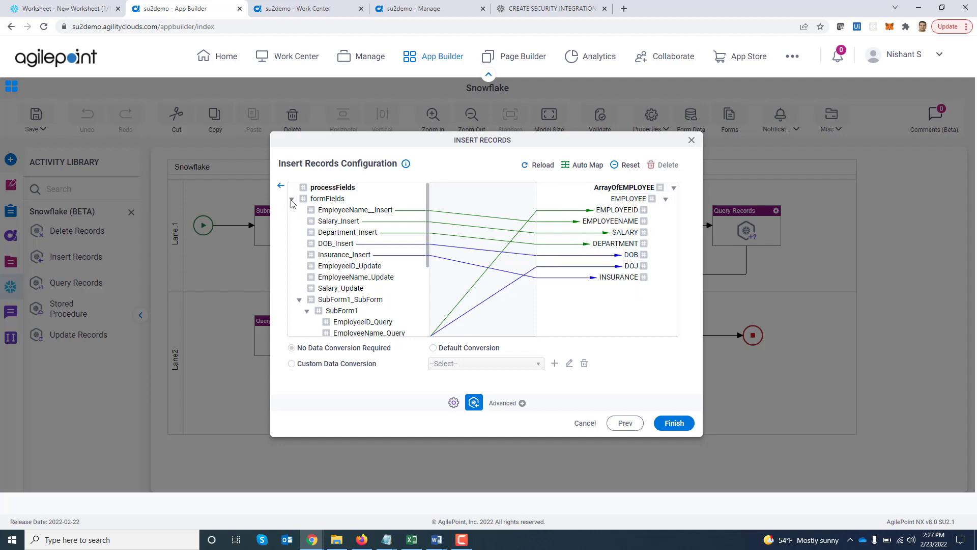
left_click(281, 185)
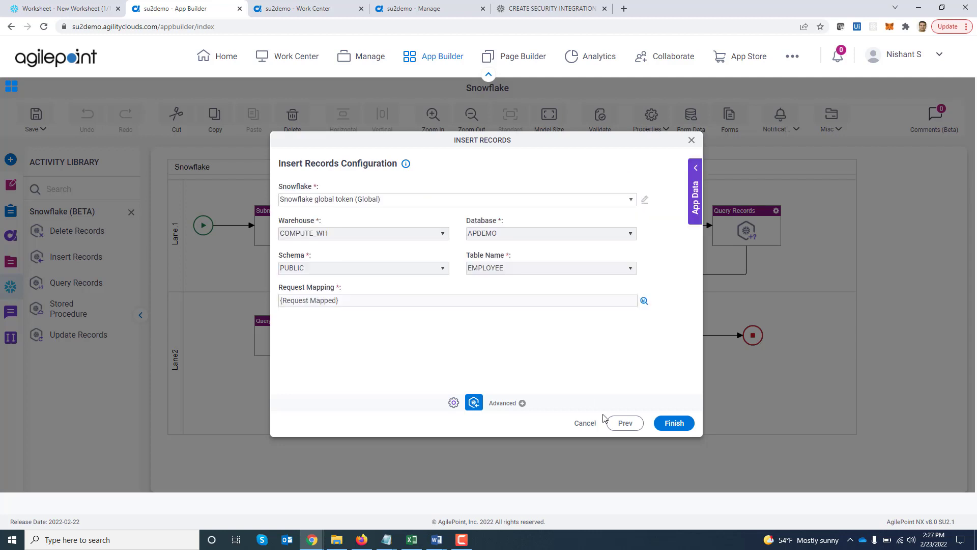
left_click(683, 423)
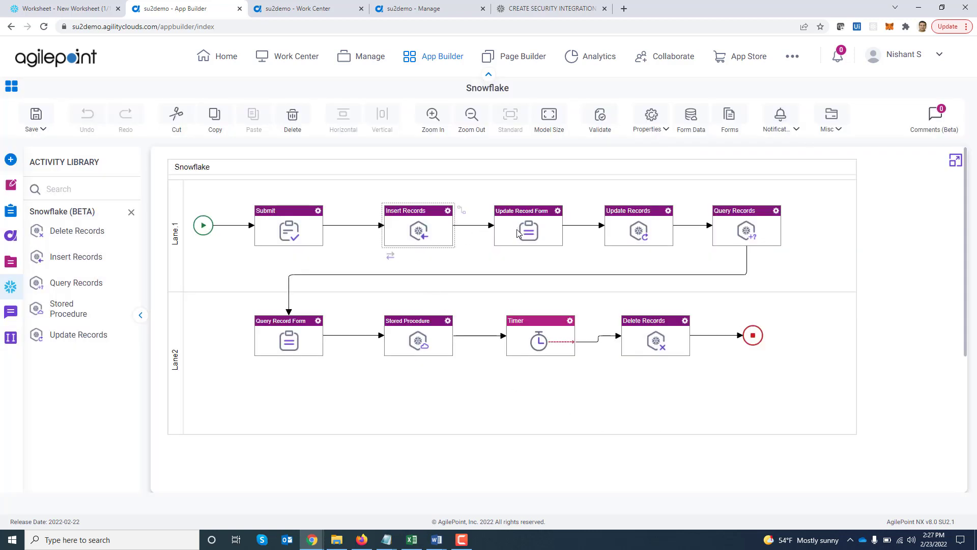
Step: Open the Update Records activity's Snowflake configuration and review its request mapping of form fields to EMPLOYEE columns
double_click(640, 235)
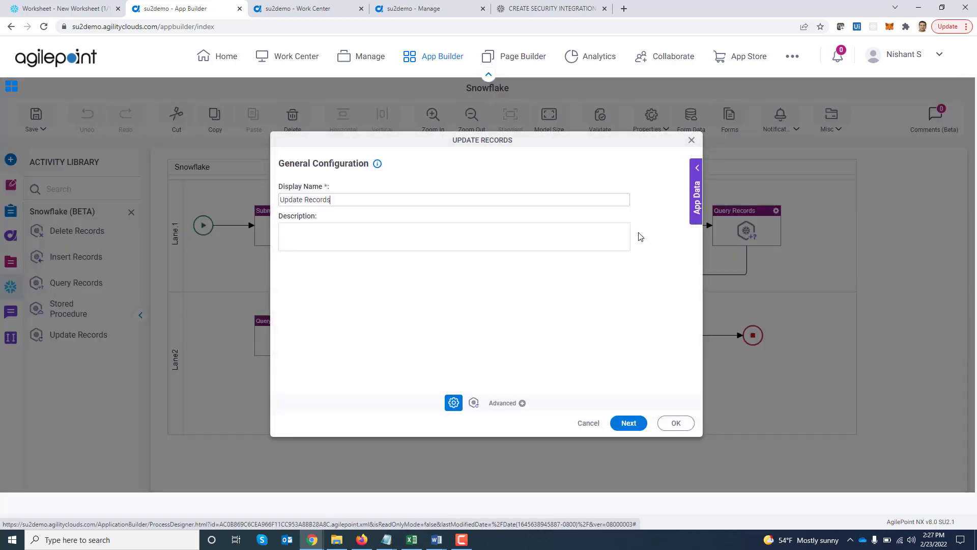
left_click(630, 423)
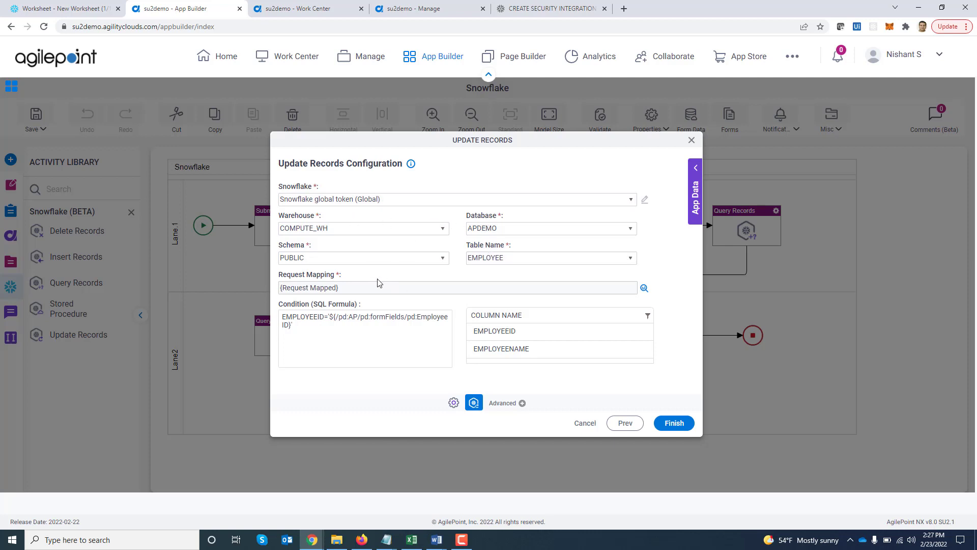
left_click(644, 289)
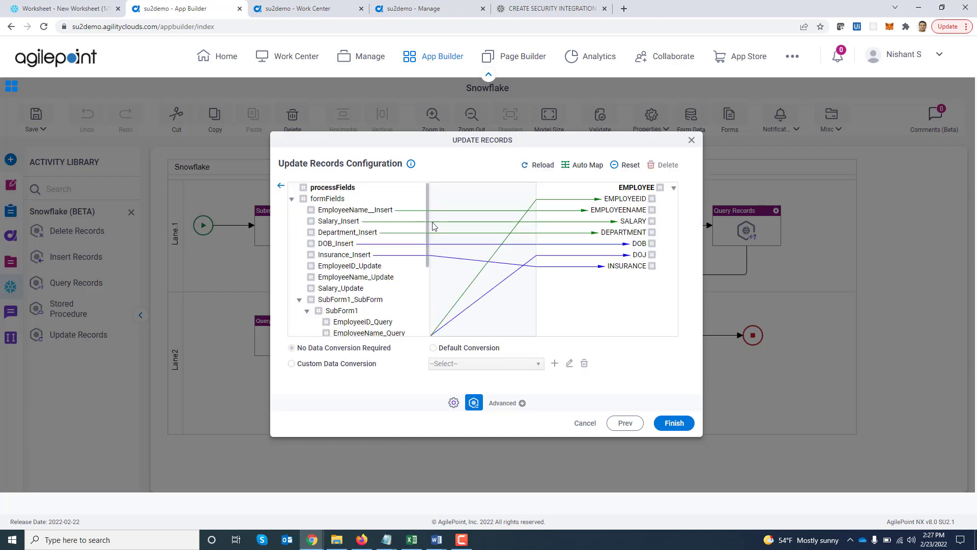
left_click(281, 189)
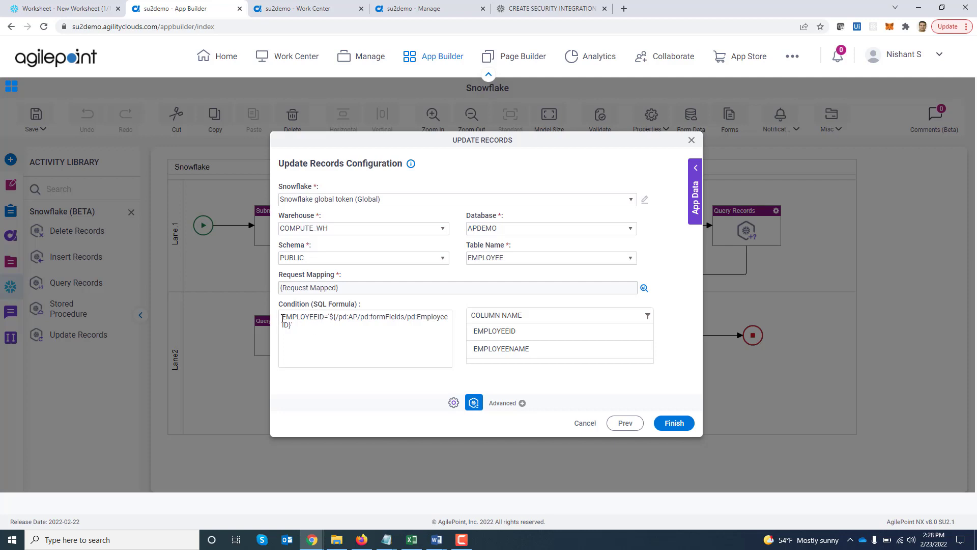
Step: Examine the EMPLOYEEID condition of Update Records with the available form fields and column names, and finish the configuration
left_click_drag(283, 318, 321, 316)
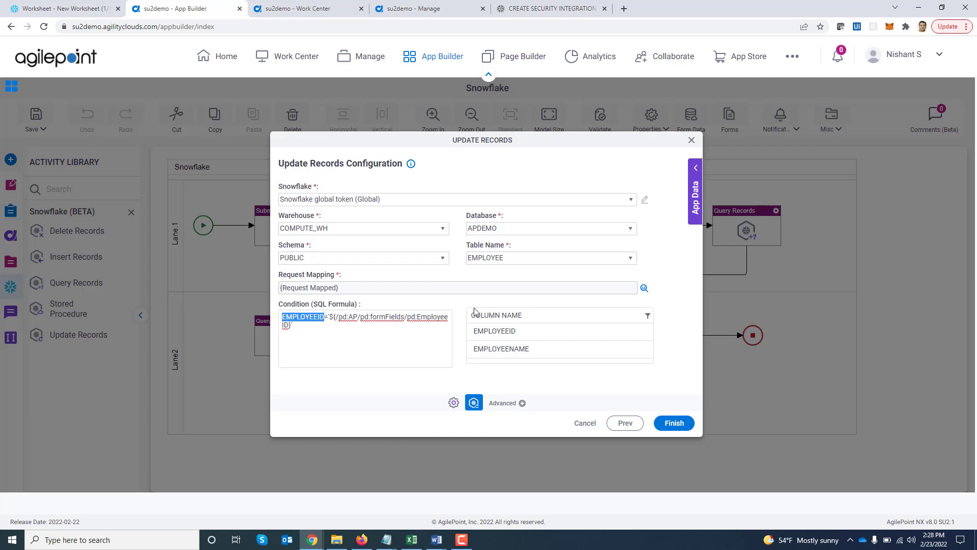
left_click(698, 171)
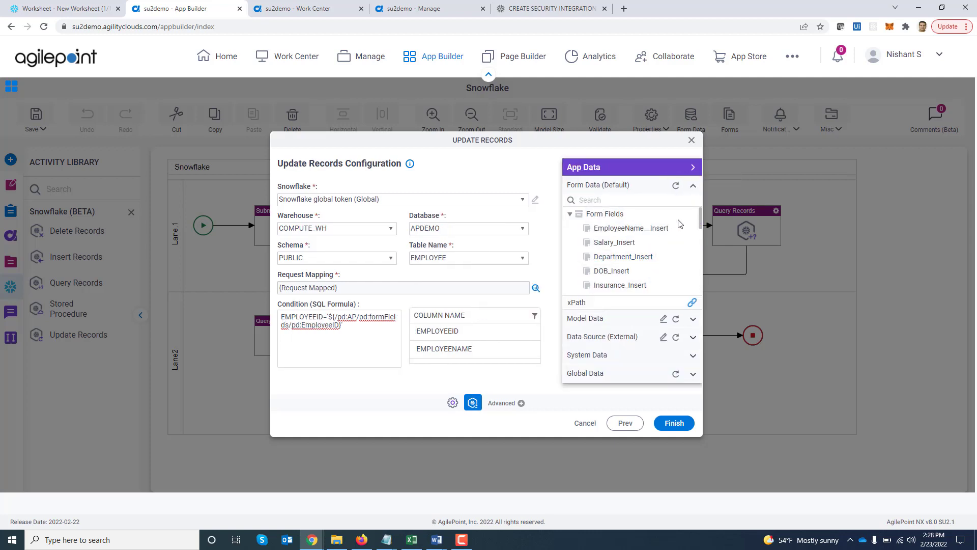
scroll(700, 263, "down", 3)
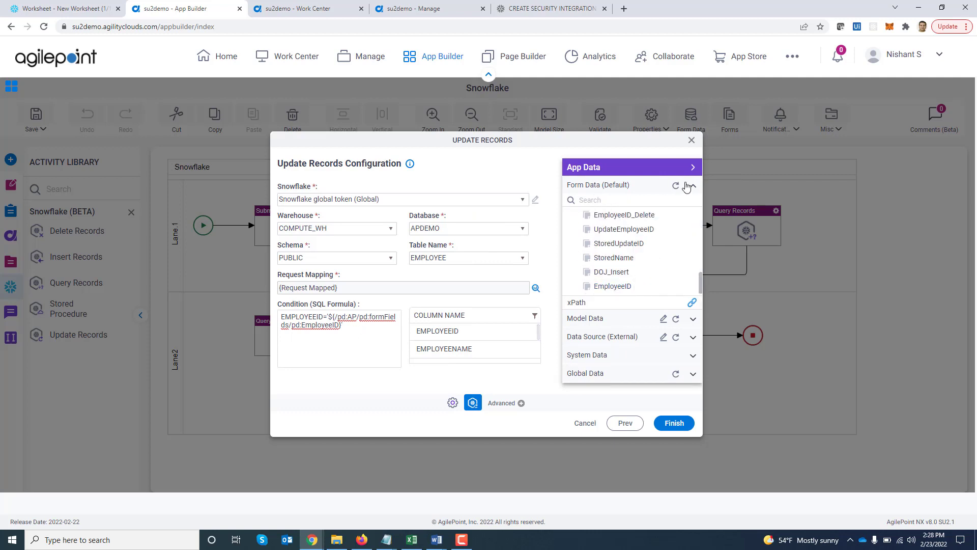
left_click(694, 168)
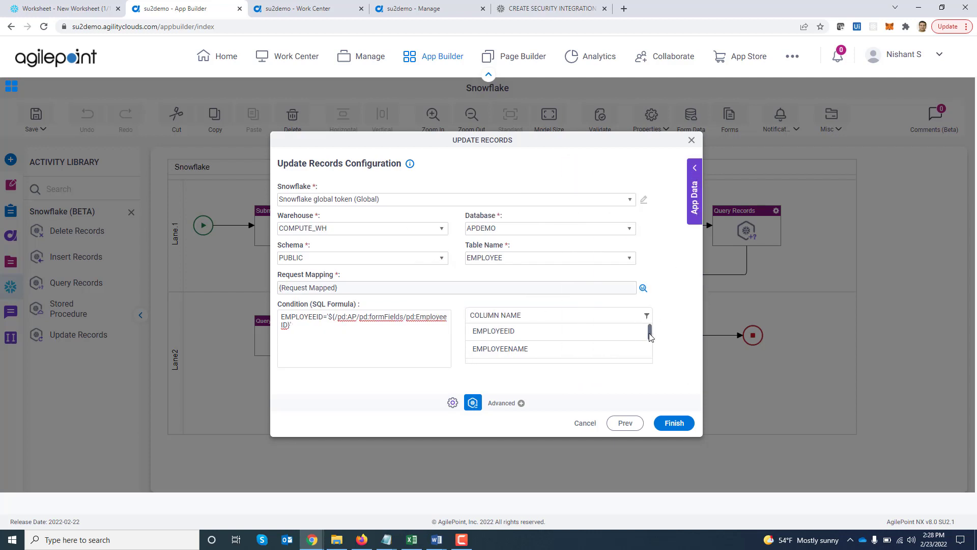
mouse_move(650, 336)
left_mouse_down()
mouse_move(655, 360)
mouse_move(653, 330)
left_mouse_up()
left_click(675, 423)
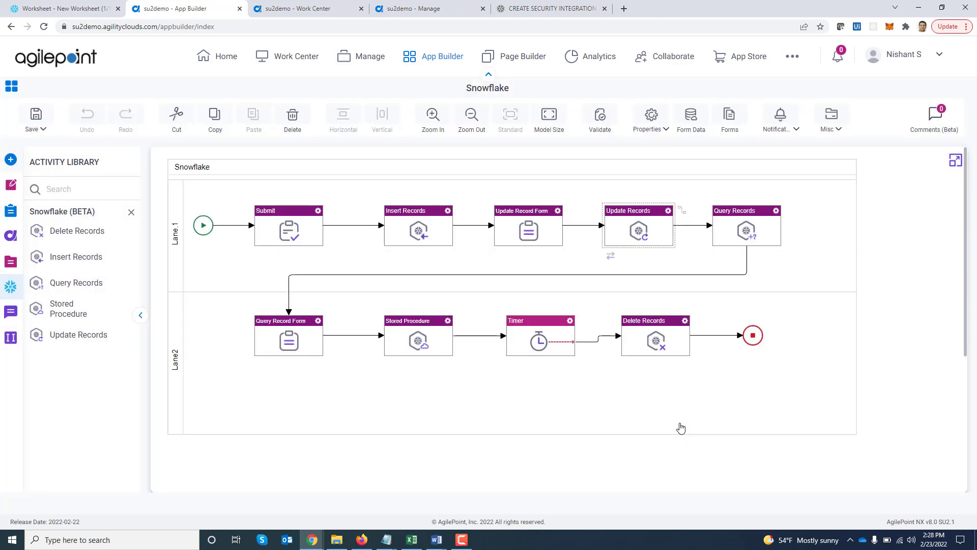
Step: Review the Query Records activity's Snowflake configuration and its response mapping from EMPLOYEE columns to the SubForm1 query fields
double_click(747, 234)
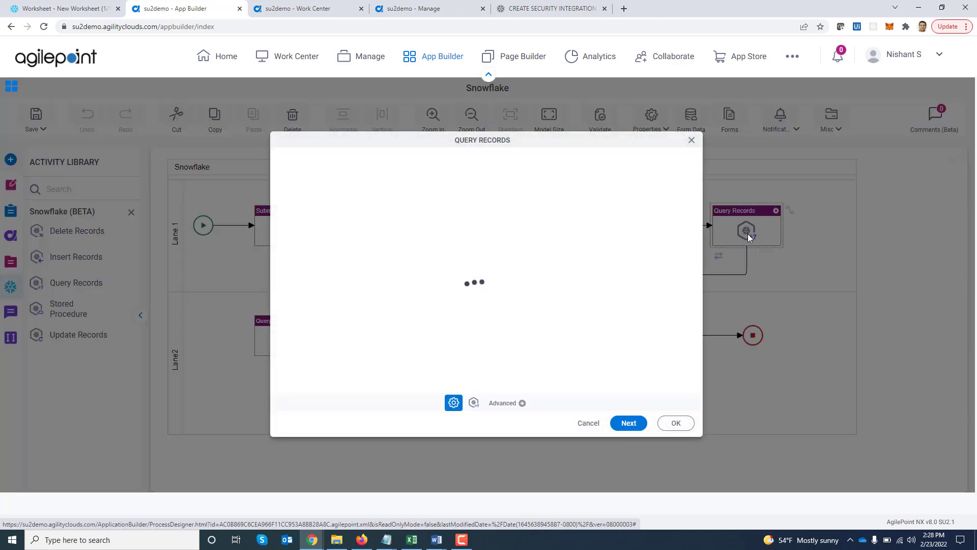
left_click(639, 428)
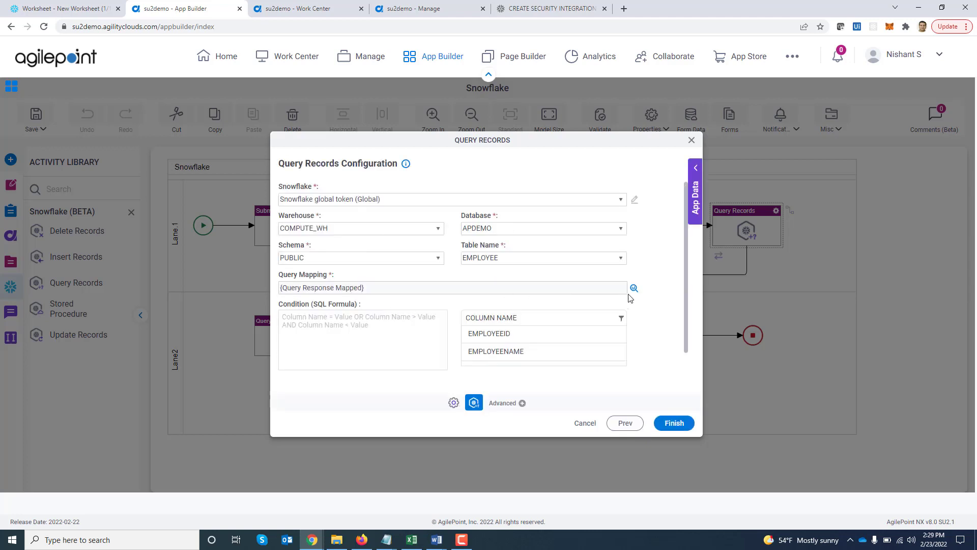
left_click(634, 289)
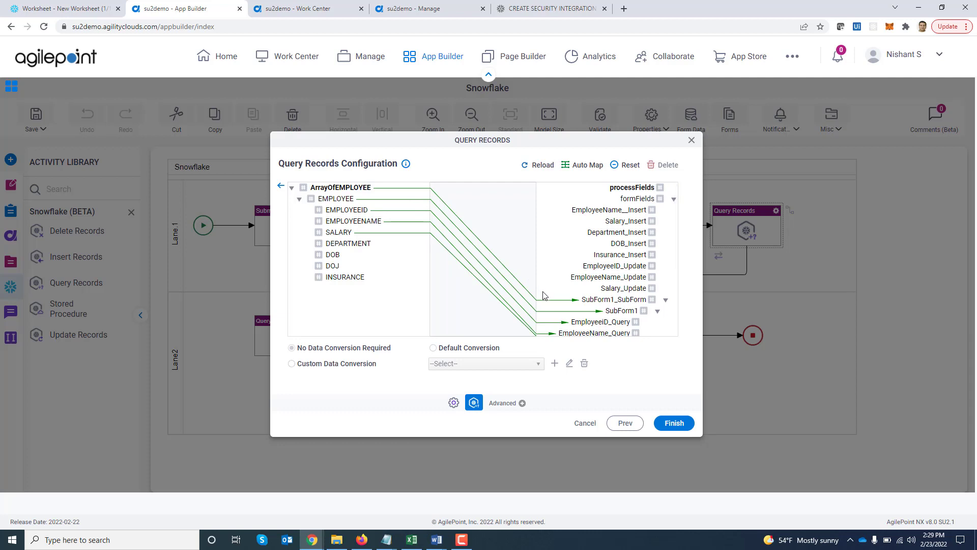
scroll(542, 293, "down", 1)
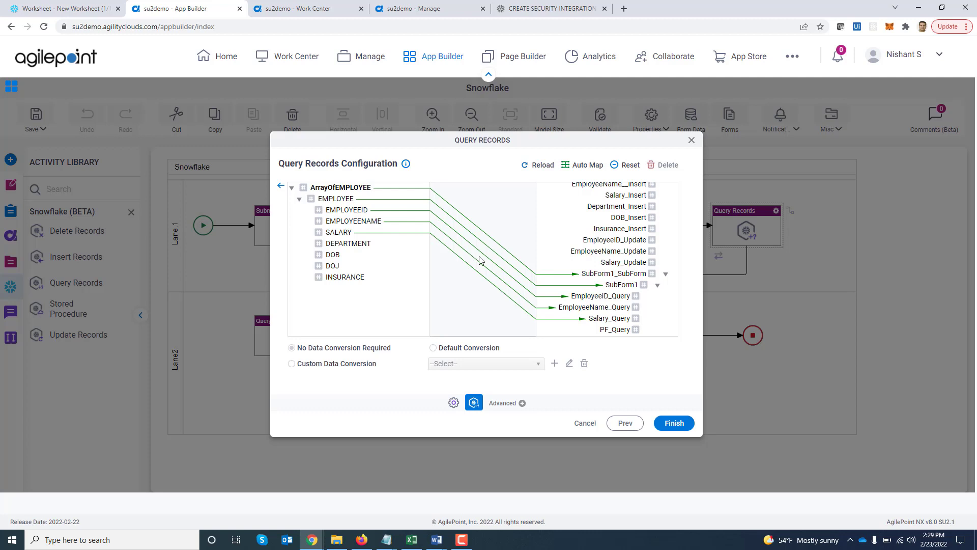
left_click(281, 187)
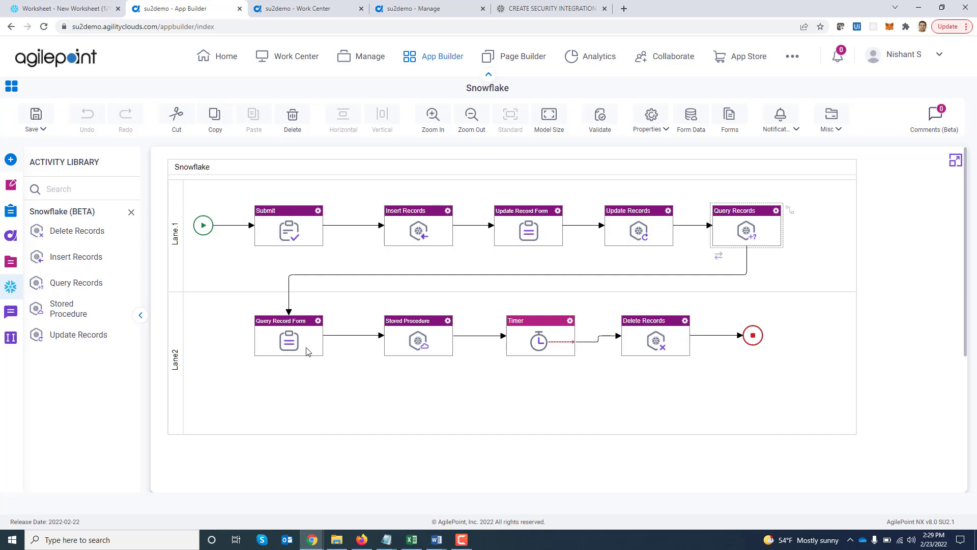
Step: Review the Stored Procedure activity's DEMOUPDATE configuration and its request mapping to the NAME and ID parameters, and close it
left_click(432, 345)
double_click(432, 344)
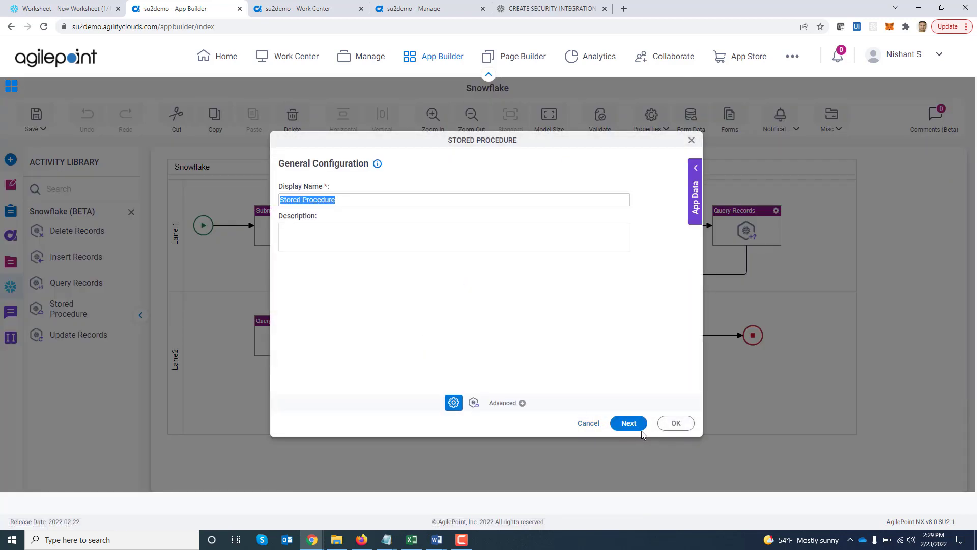
left_click(640, 429)
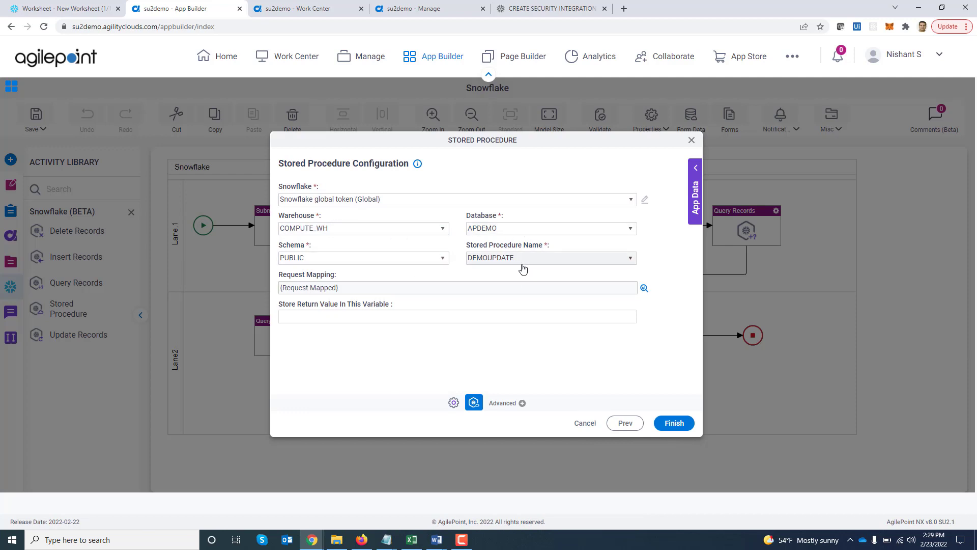
left_click(644, 288)
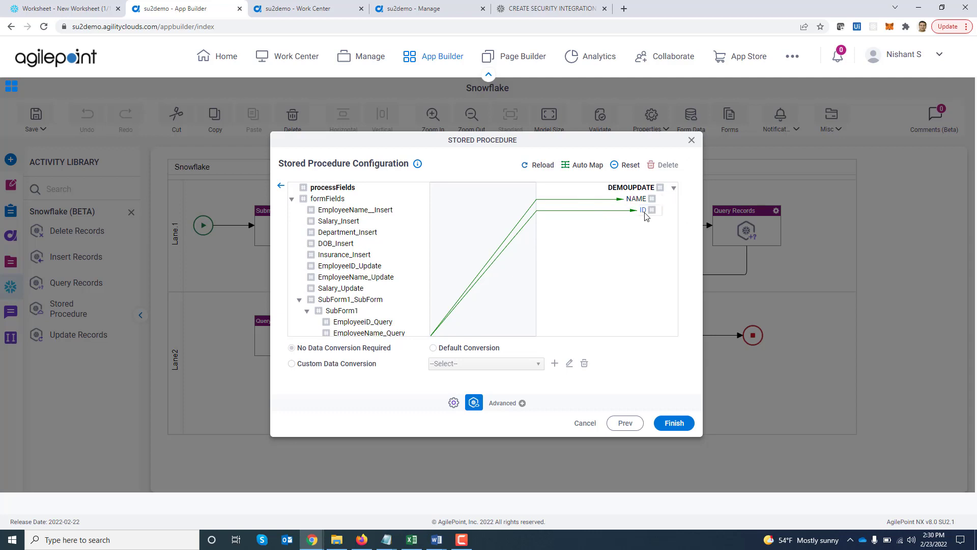
left_click(281, 187)
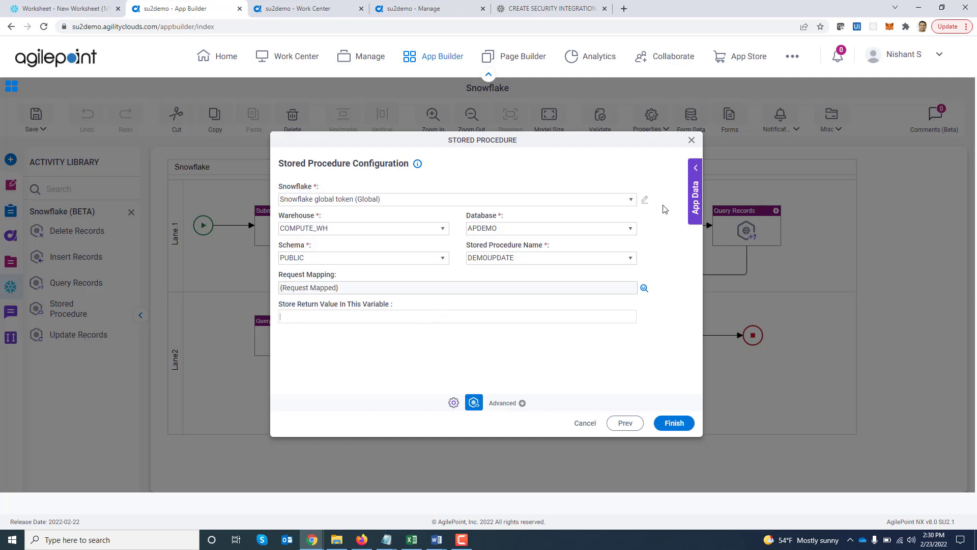
left_click(693, 141)
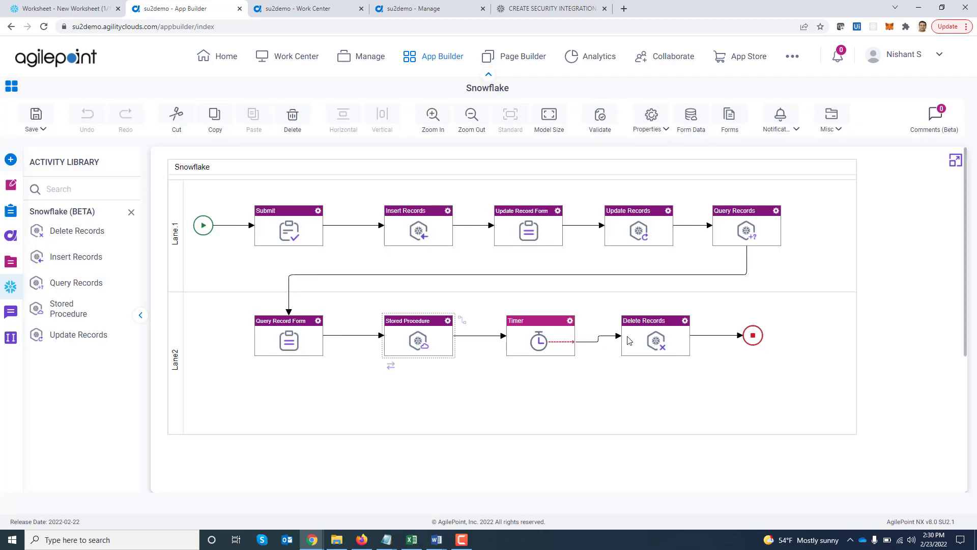
Step: Review the Delete Records activity's Snowflake configuration and its EMPLOYEEID condition on the EMPLOYEE table, and close it
double_click(664, 340)
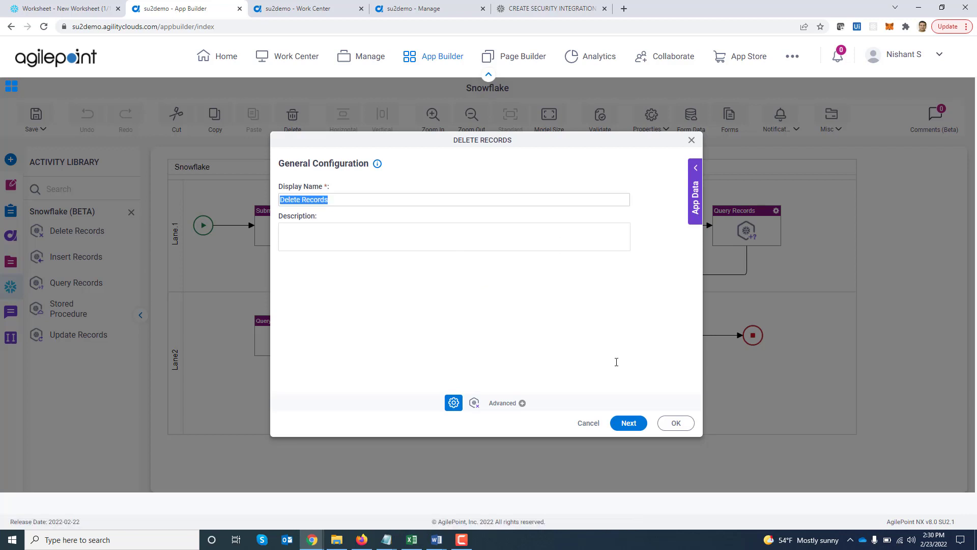
left_click(624, 424)
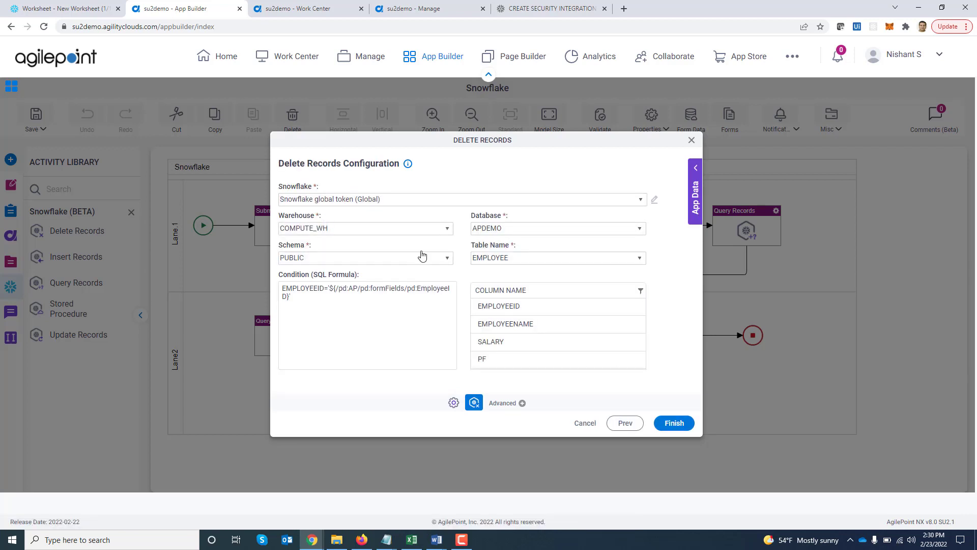
left_click(294, 297)
left_click(692, 141)
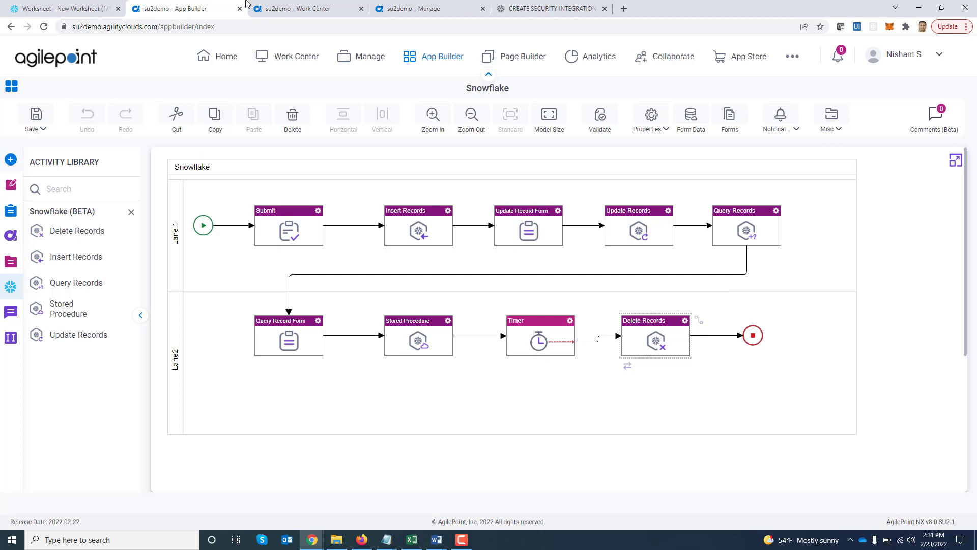
Step: Start the SN-labelled Snowflake Integration app in Work Center and fill in the employee's full name and the department Engineering
left_click(301, 5)
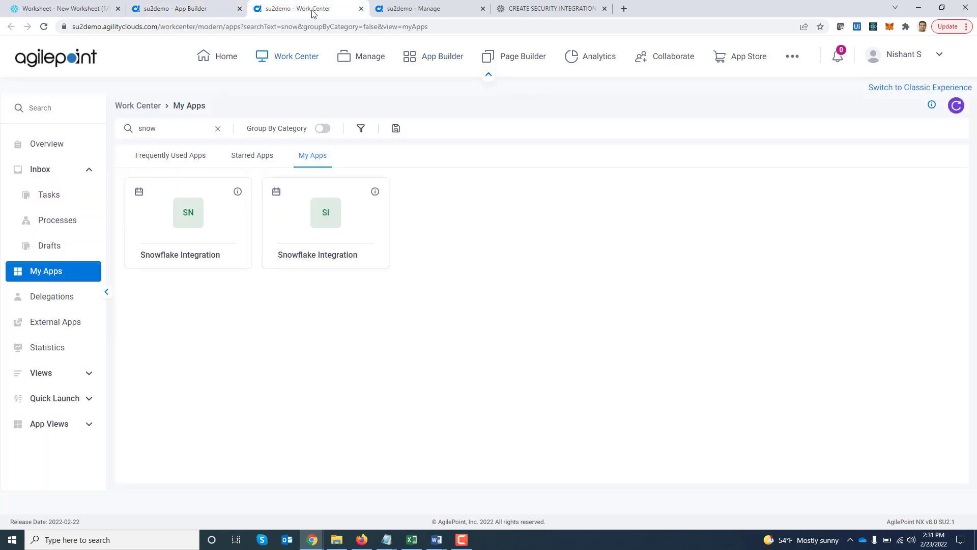
left_click(193, 210)
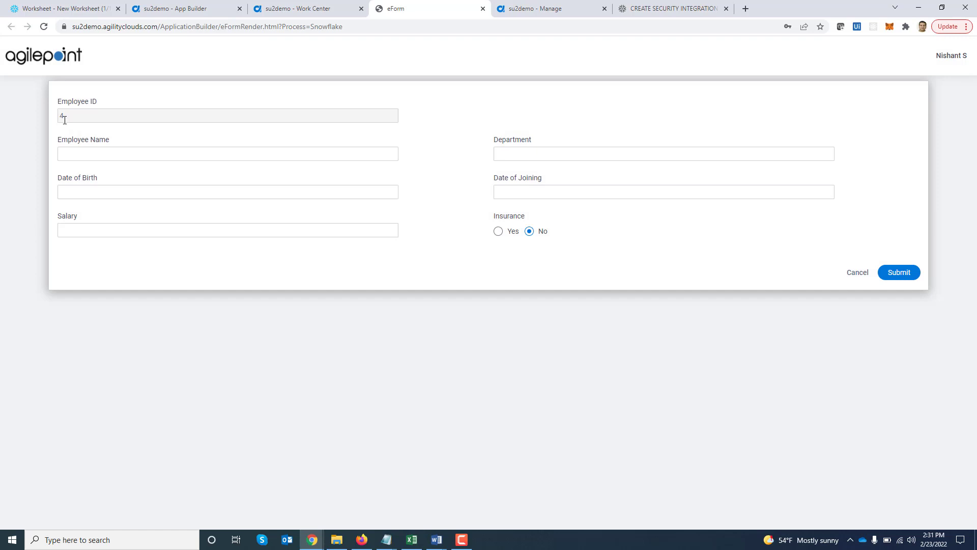
left_click(94, 153)
left_click(96, 153)
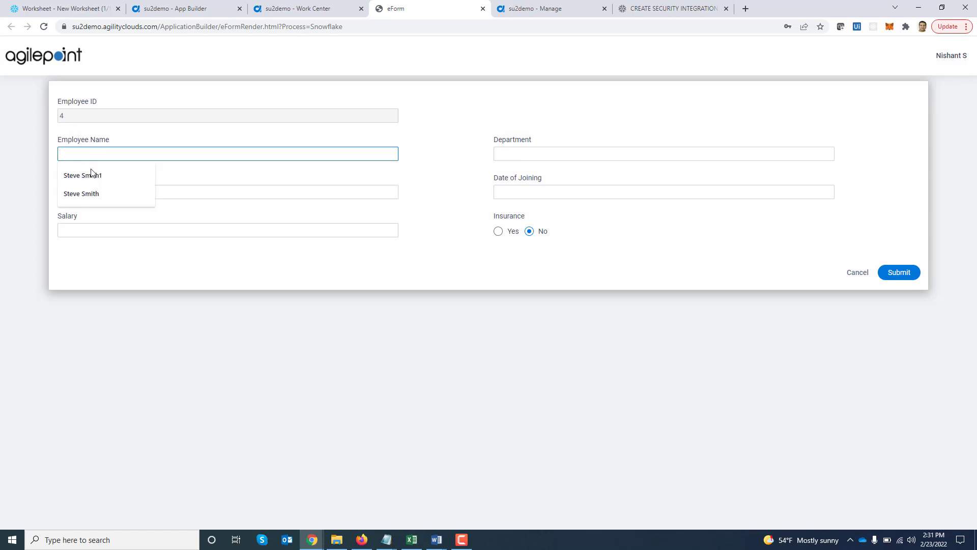
left_click(99, 193)
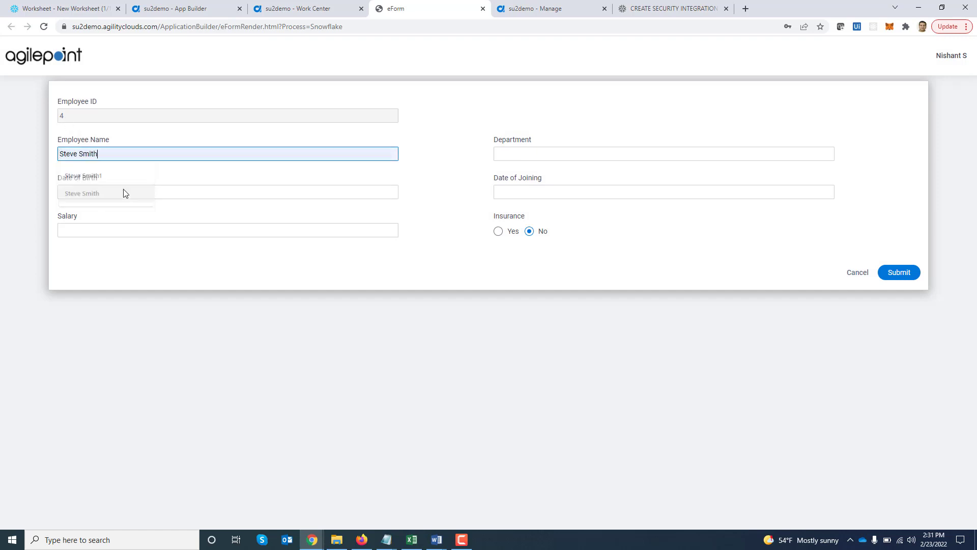
left_click(531, 154)
left_click(529, 174)
Step: Enter the employee's date of birth and set the date of joining to 02/23/2022
left_click(266, 195)
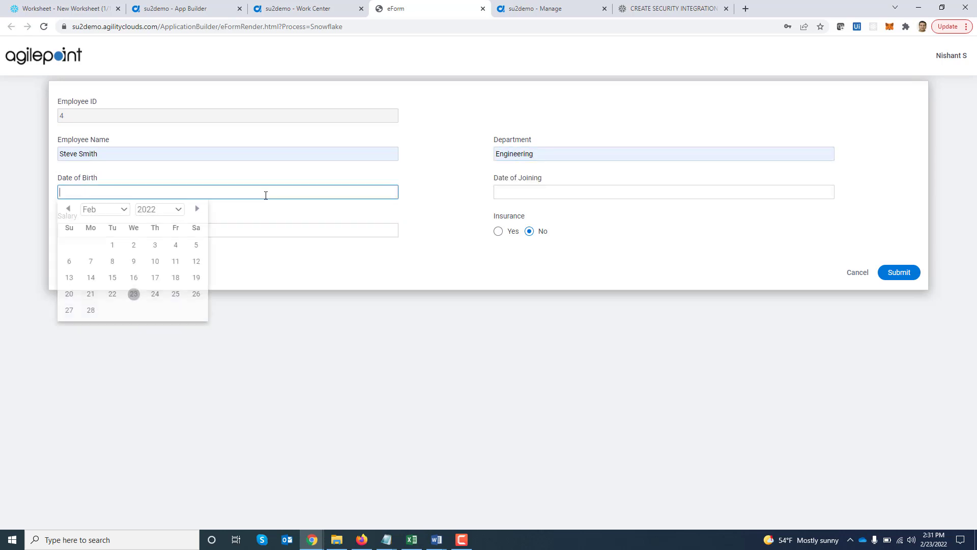
scroll(151, 220, "up", 1)
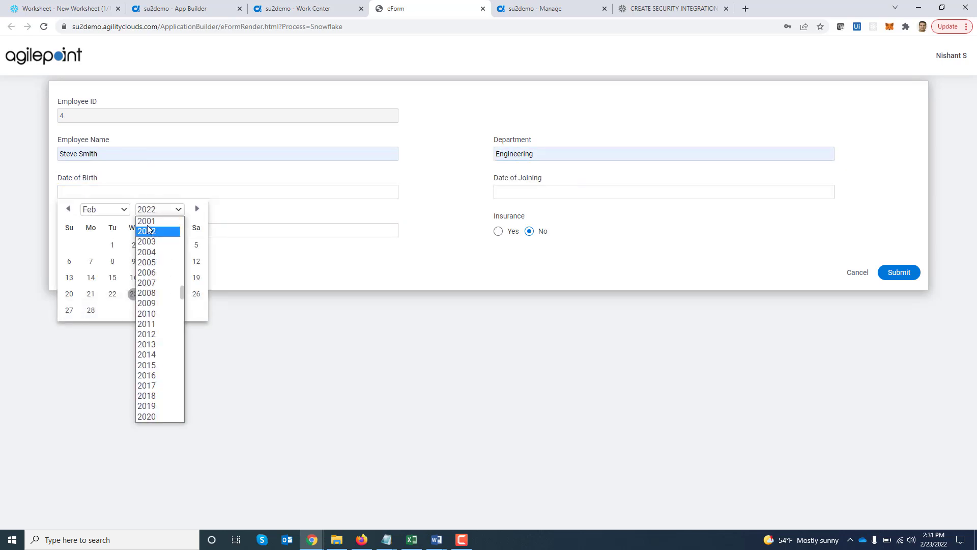
left_click(151, 226)
left_click(112, 294)
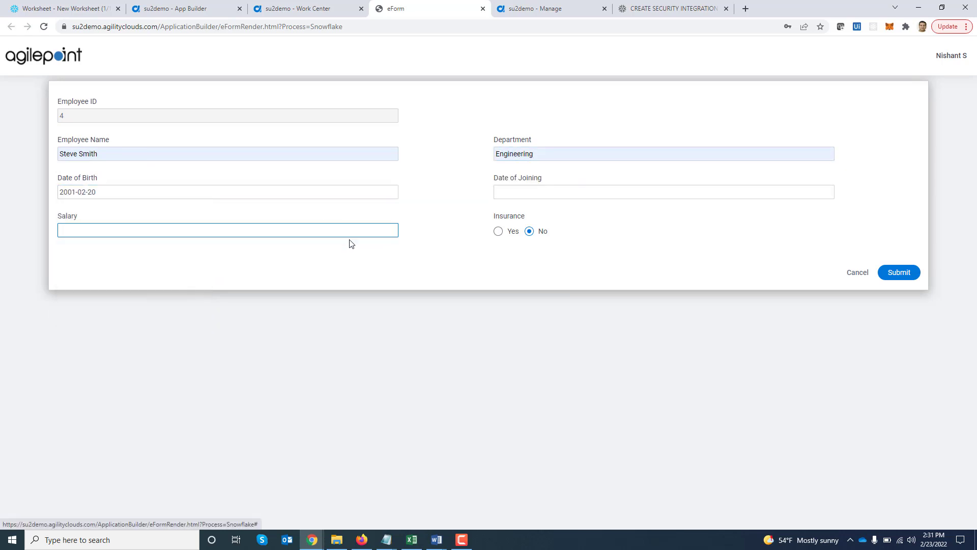
left_click(524, 193)
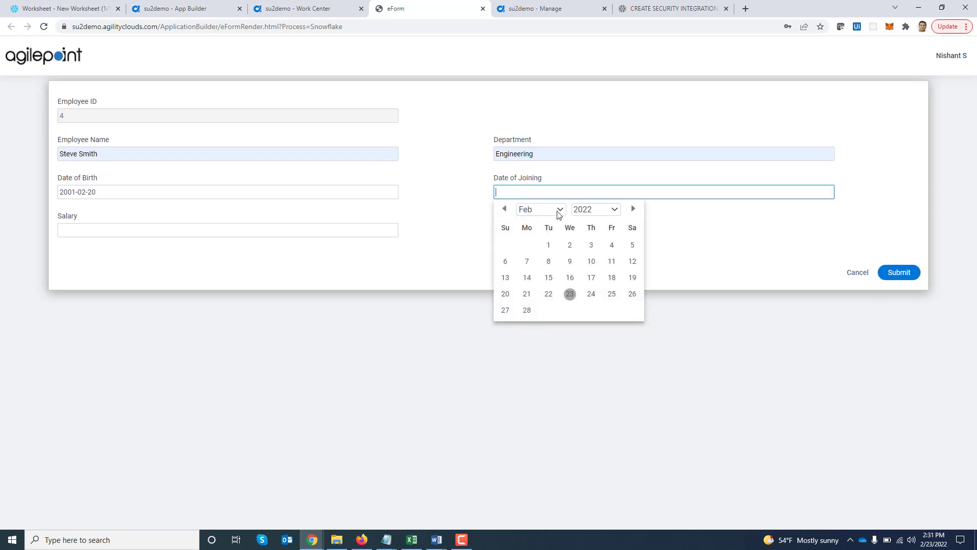
left_click(571, 295)
Step: Set the salary to 200000.00 and insurance to Yes, and submit the employee form
left_click(214, 224)
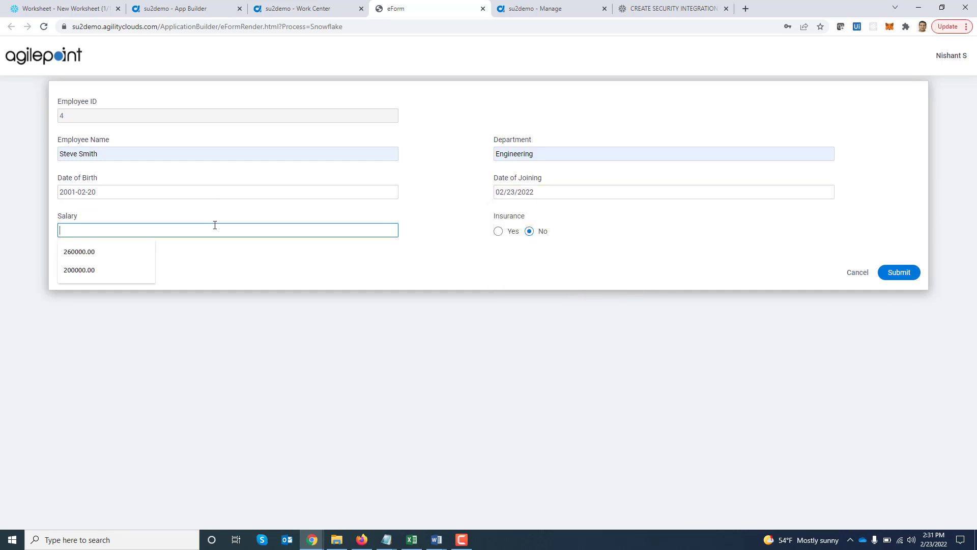
type("200000.00")
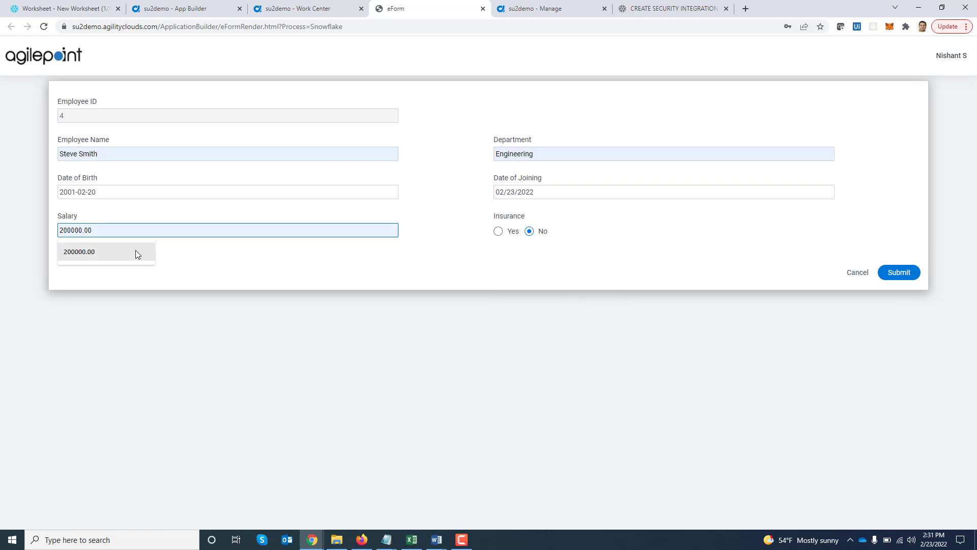
left_click(135, 251)
left_click(498, 231)
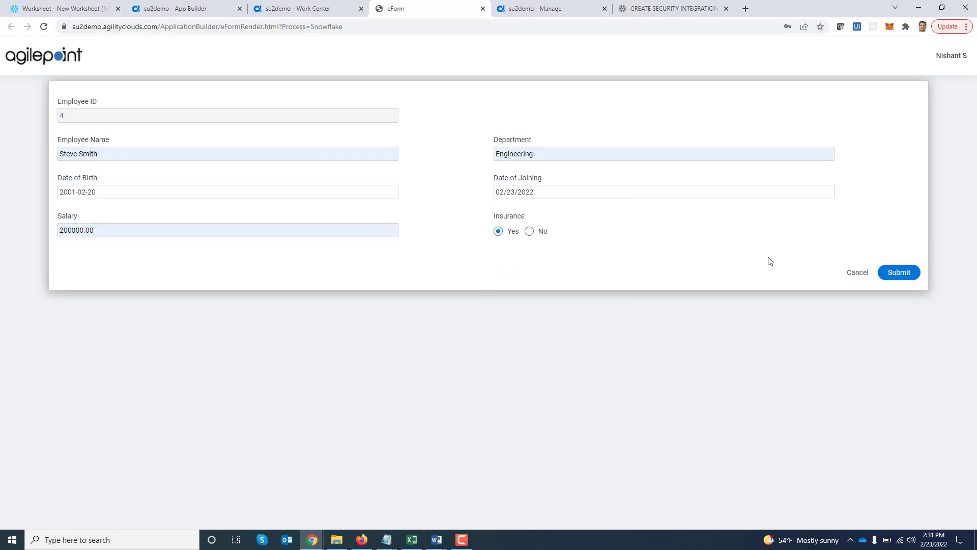
left_click(901, 274)
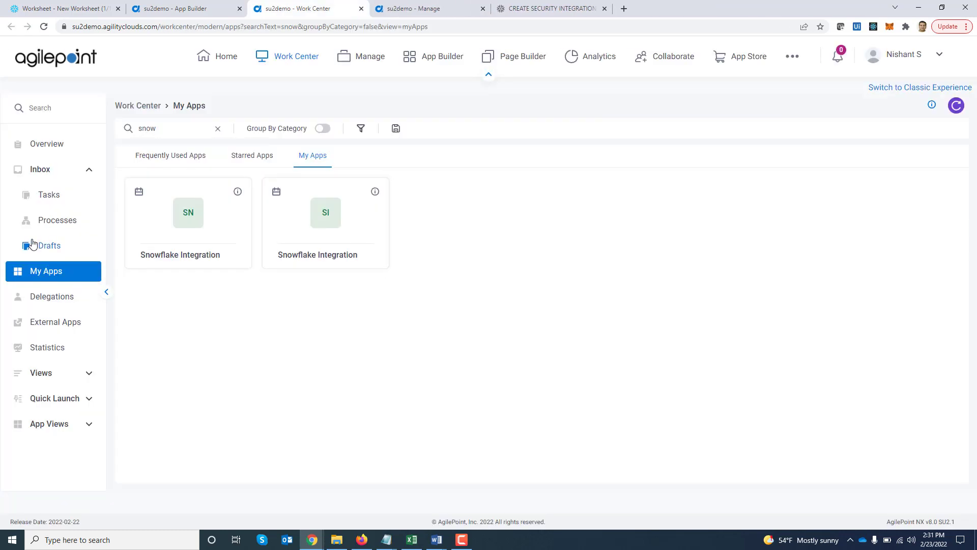
Step: View the process of the assigned Snowflake task, and switch to the Snowflake worksheet to preview the EMPLOYEE table's data
left_click(50, 197)
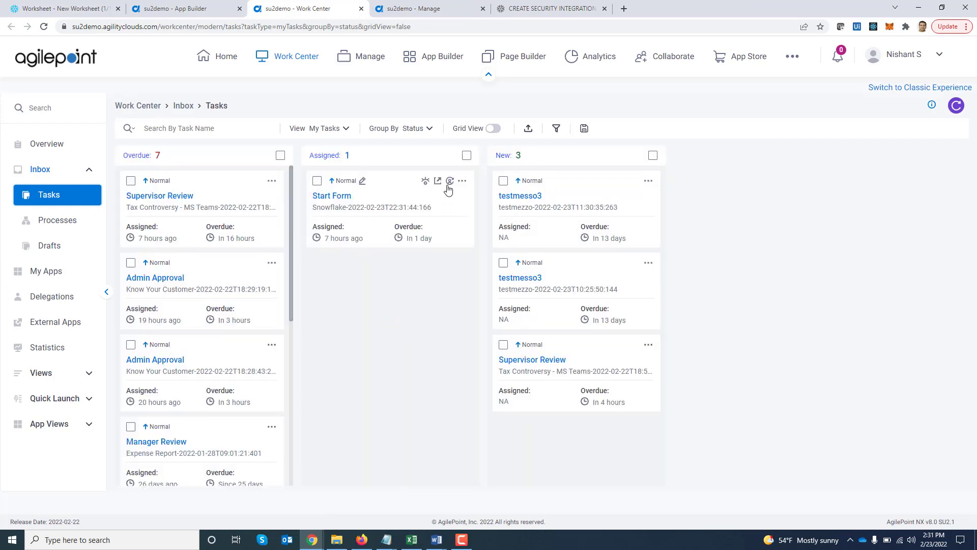
left_click(427, 184)
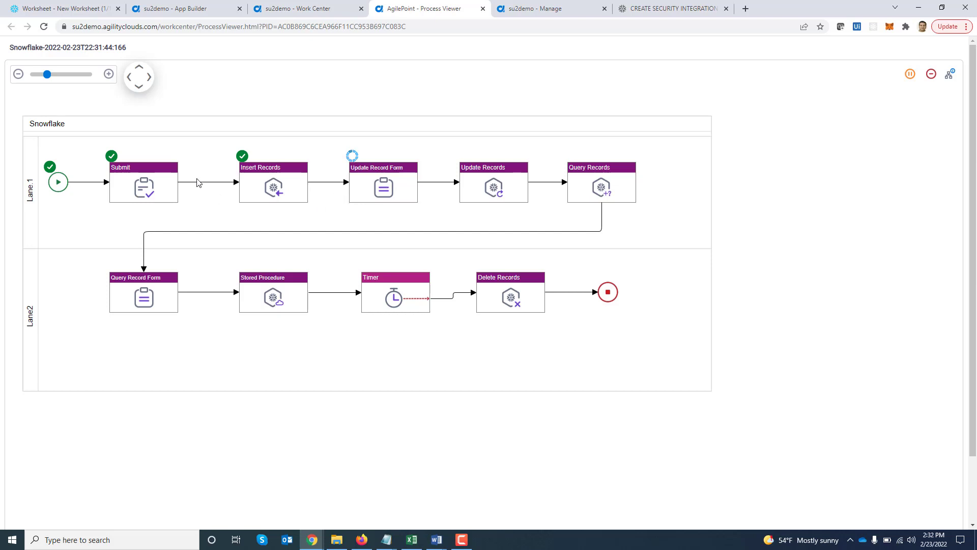
left_click(44, 10)
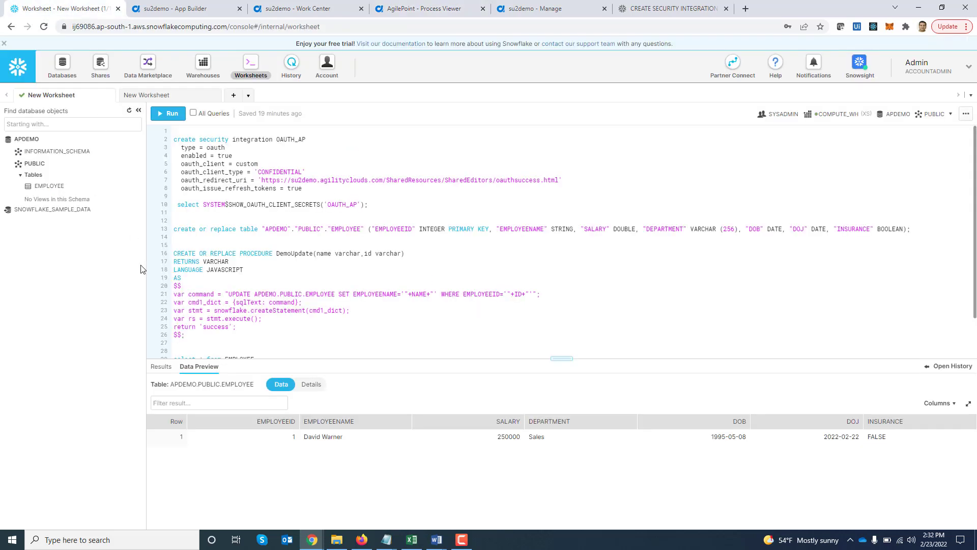
left_click(138, 188)
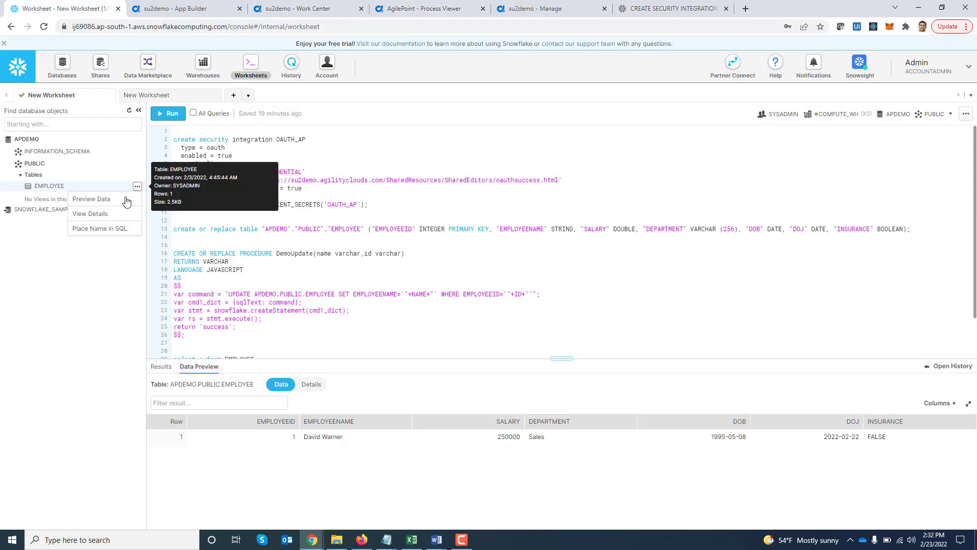
left_click(122, 198)
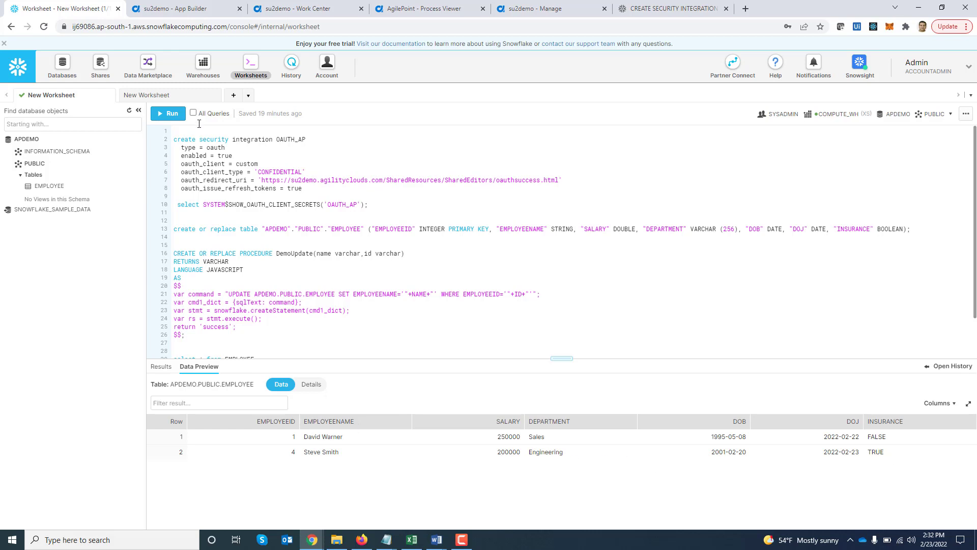
Step: Switch to the AgilePoint Process Viewer and open the participant's assigned task for the Update Record Form activity
left_click(425, 12)
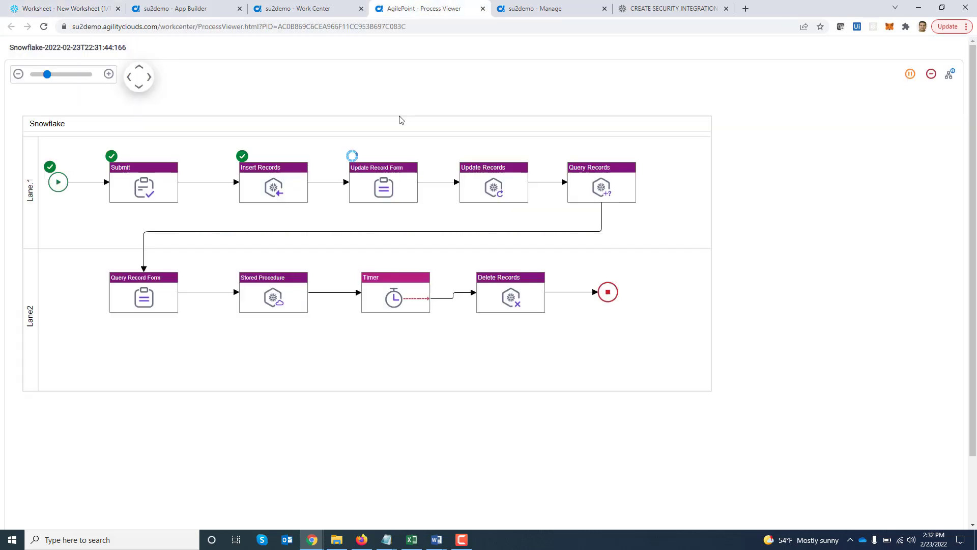
left_click(380, 185)
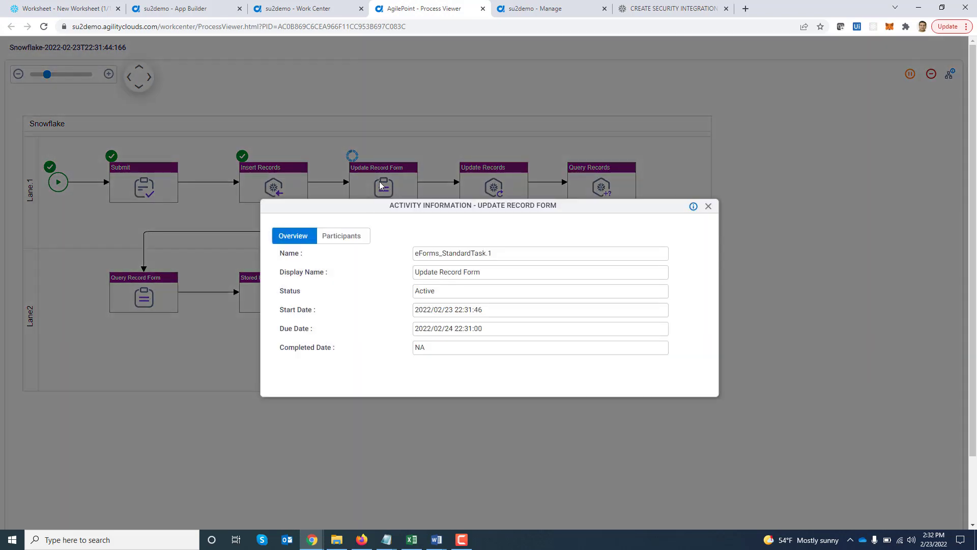
left_click(358, 239)
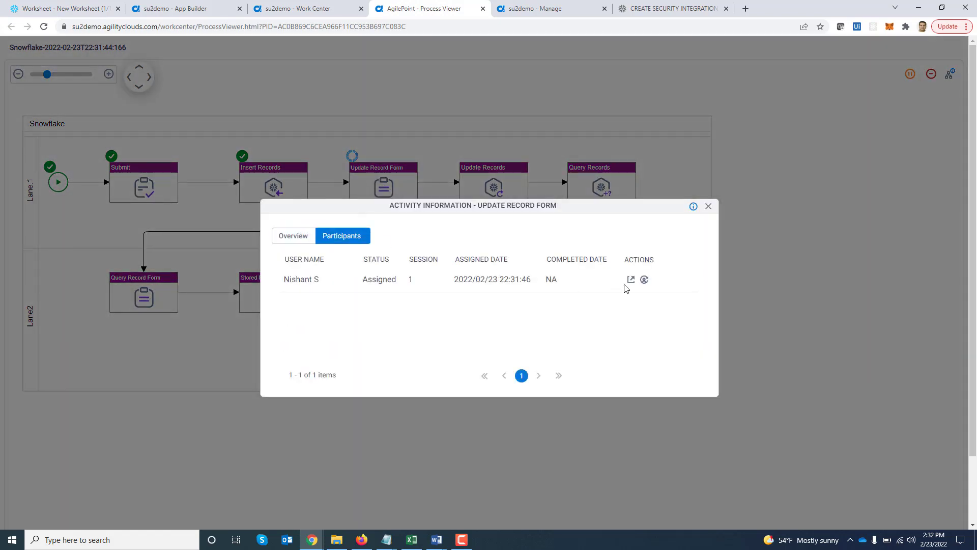
left_click(631, 280)
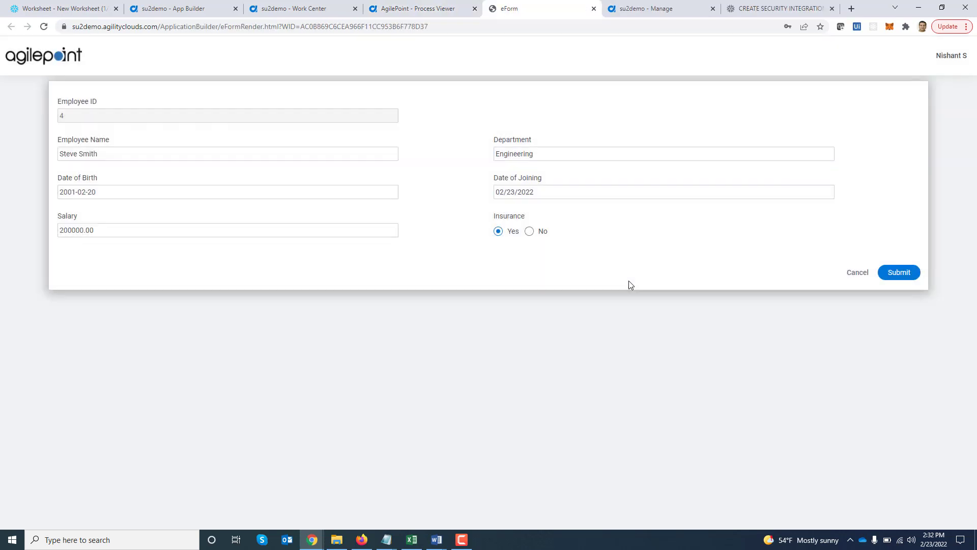
Step: Append 1 to the employee's name, set the salary to 260000.00, and submit the update form
left_click(151, 154)
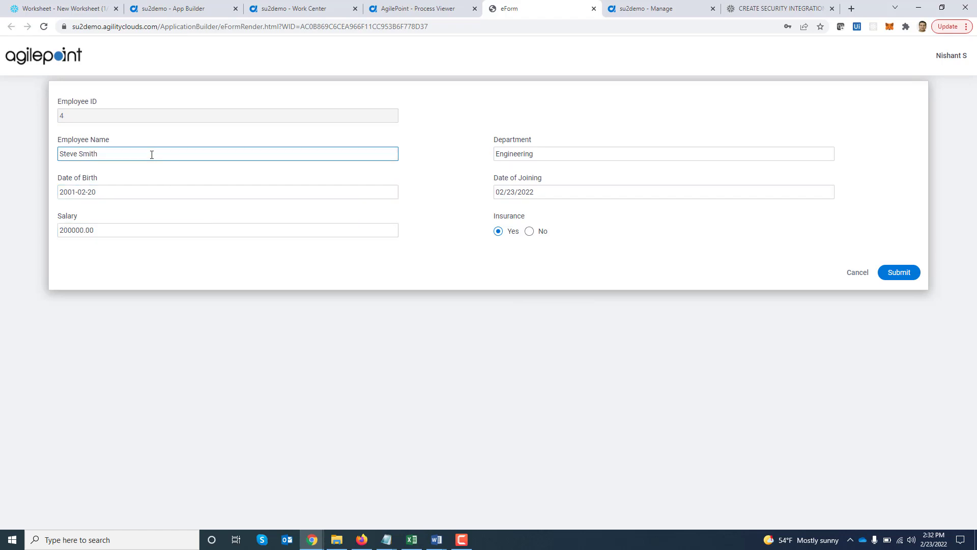
type("1")
left_click(88, 231)
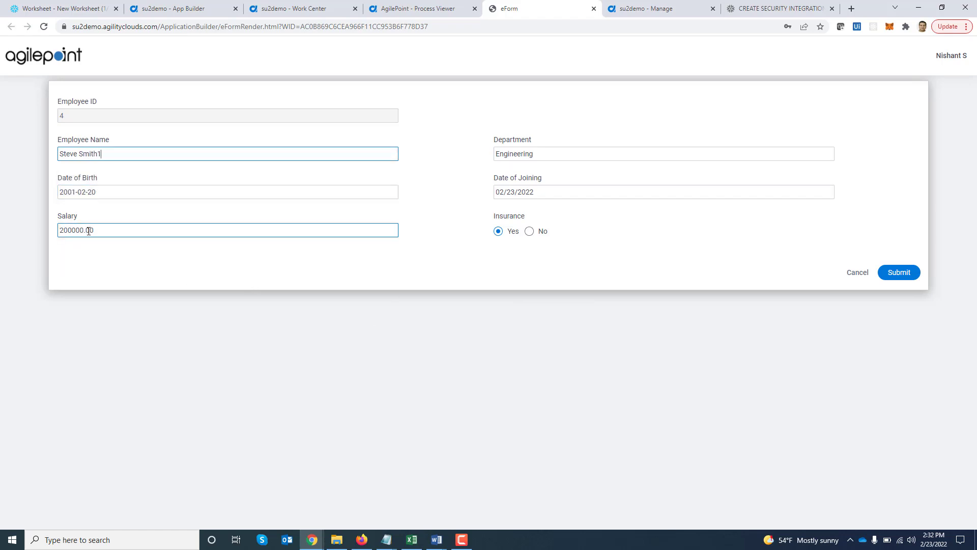
left_click(68, 230)
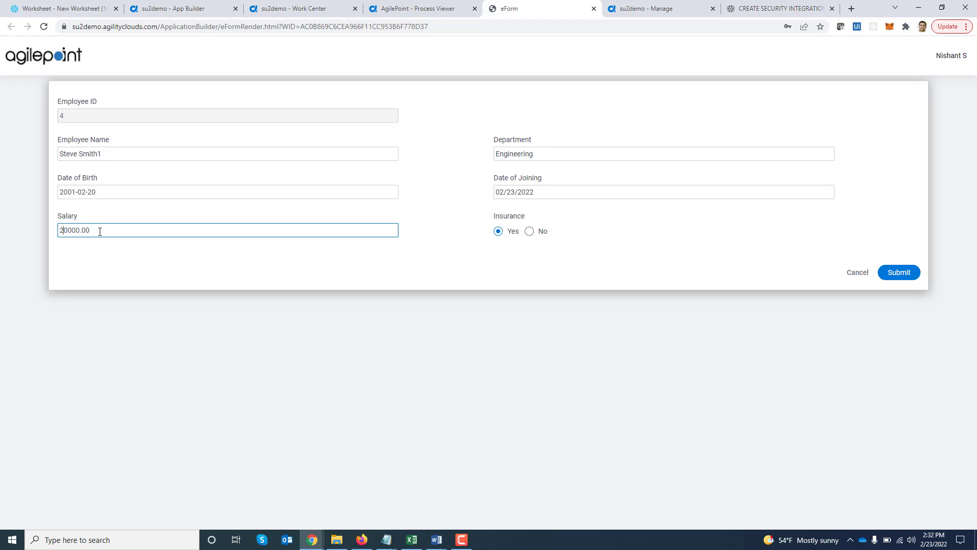
left_click(141, 261)
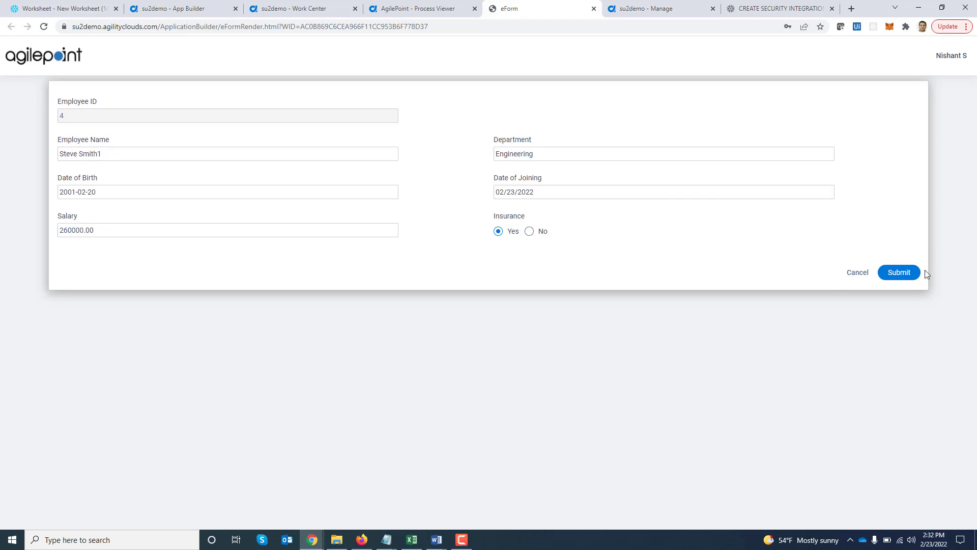
left_click(900, 275)
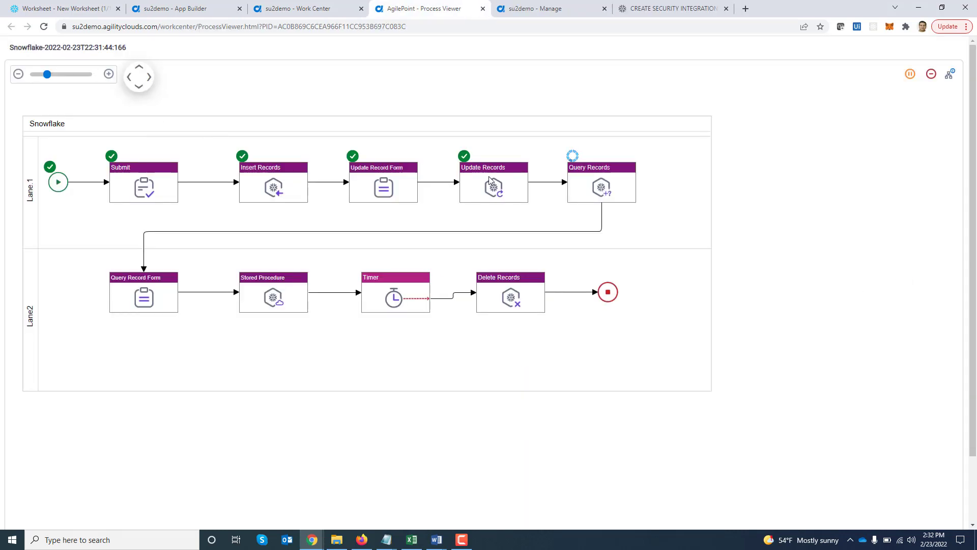
Step: Switch to the Snowflake worksheet and preview the EMPLOYEE table's data to check the updated record
left_click(12, 5)
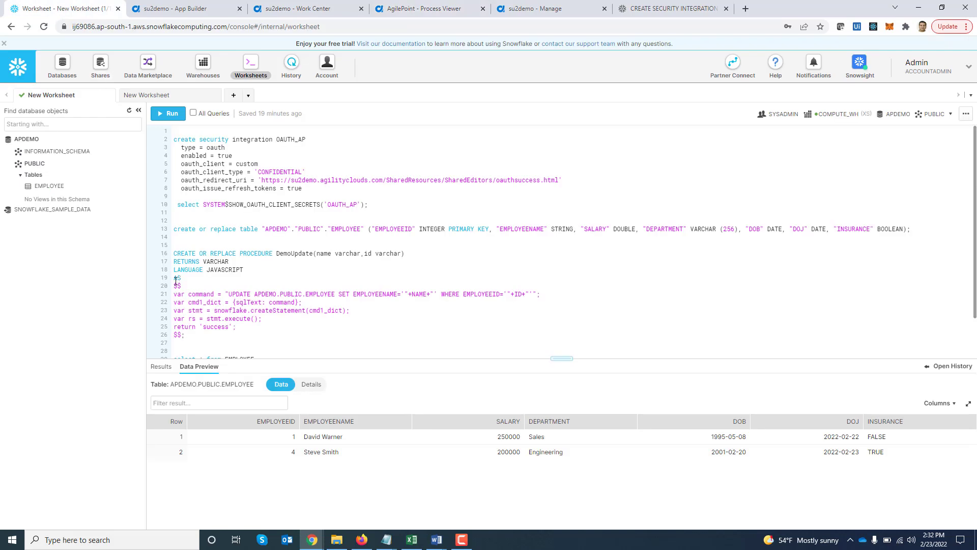
left_click(137, 186)
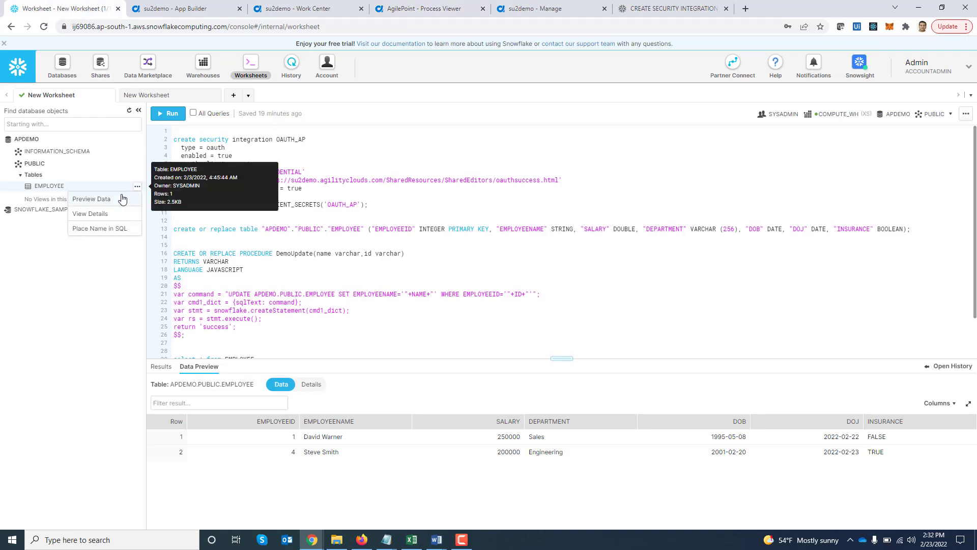
left_click(122, 198)
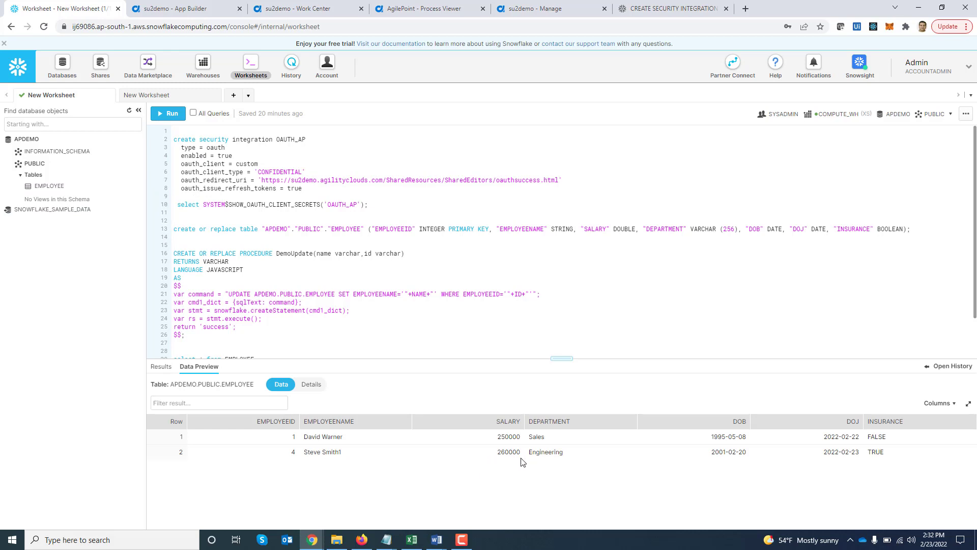
Step: Return to the AgilePoint Process Viewer and open the Query Record Form activity's assigned task to review the queried records
left_click(424, 9)
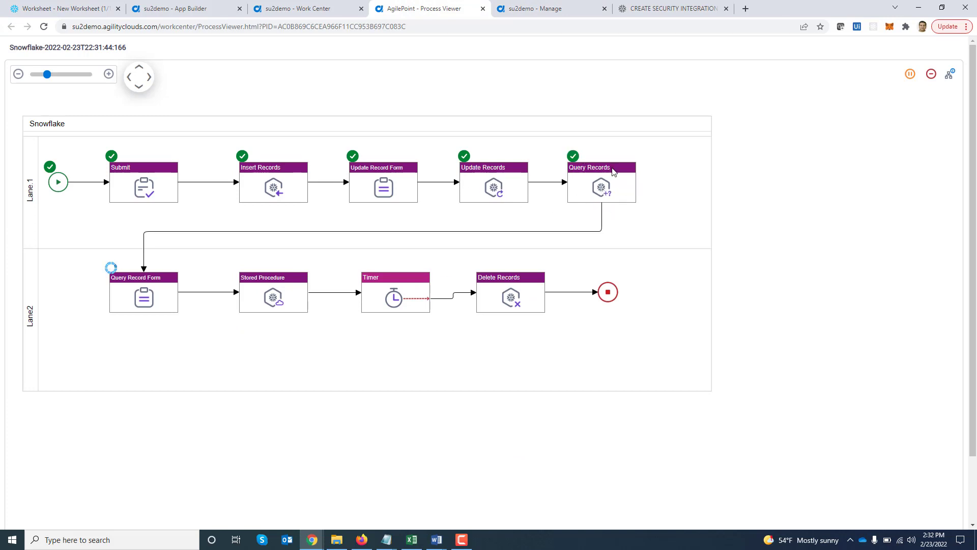
left_click(141, 295)
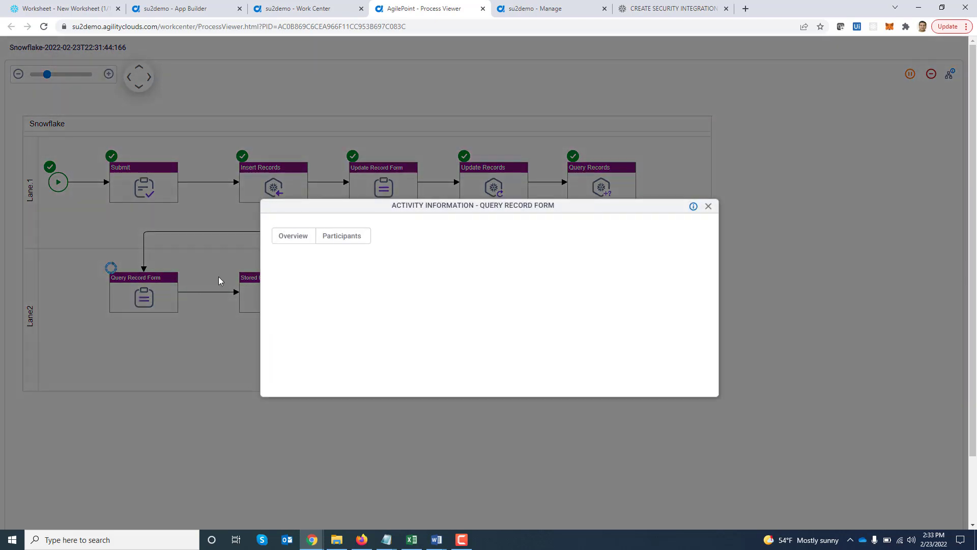
left_click(335, 244)
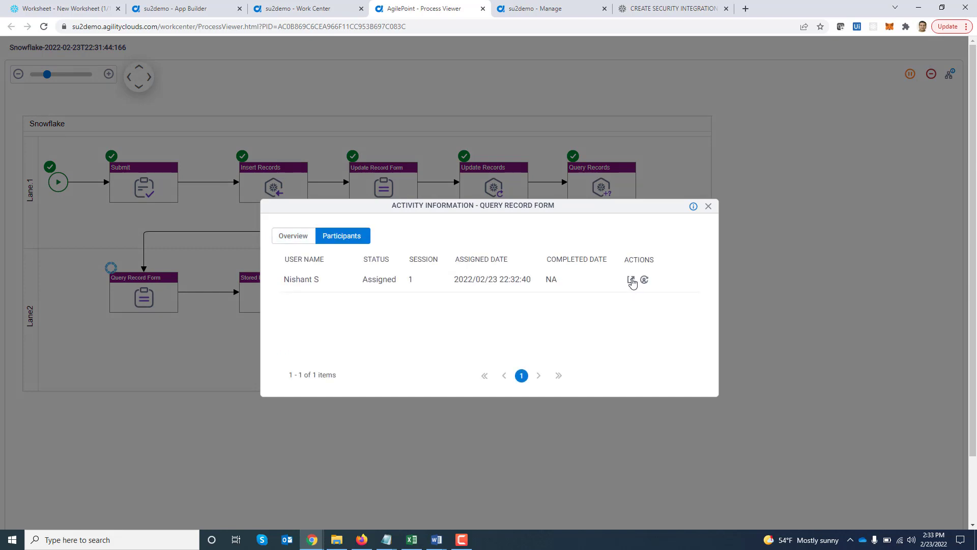
left_click(632, 282)
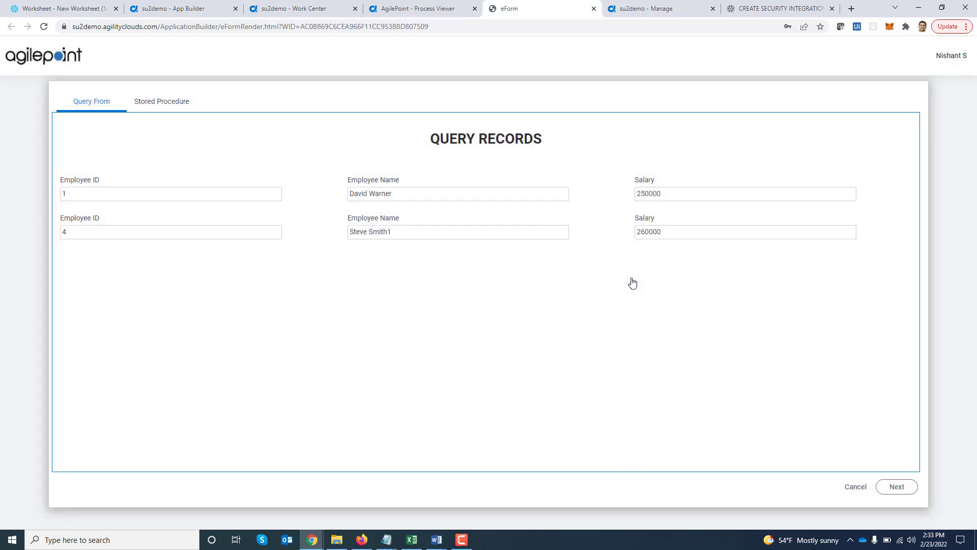
left_click(180, 194)
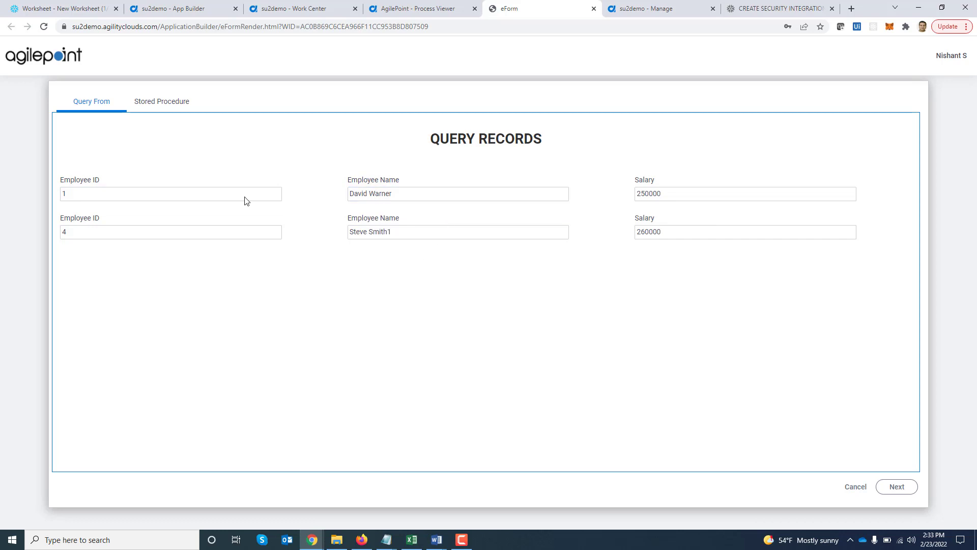
Step: In the Stored Procedure form, enter the second queried record's employee ID and the employee's full name, and submit it
left_click(157, 106)
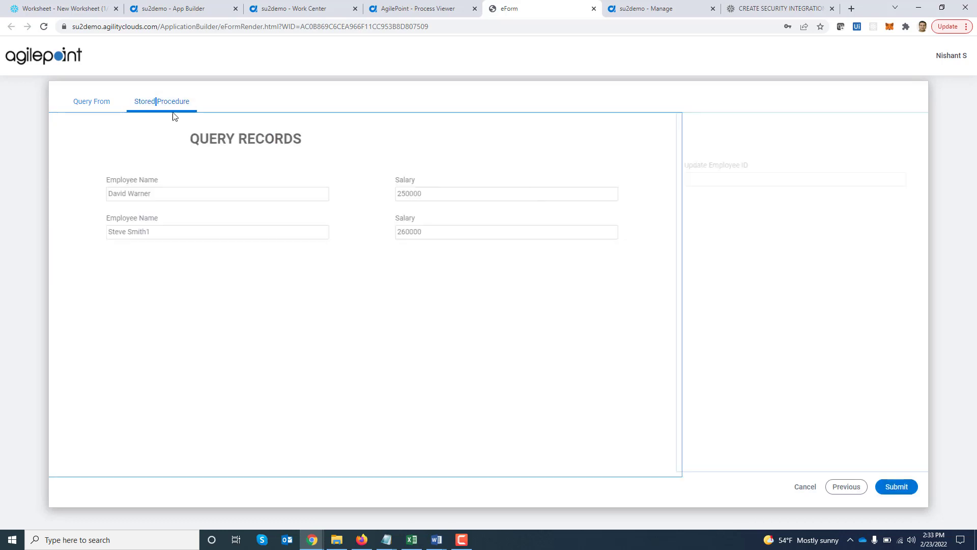
left_click(203, 182)
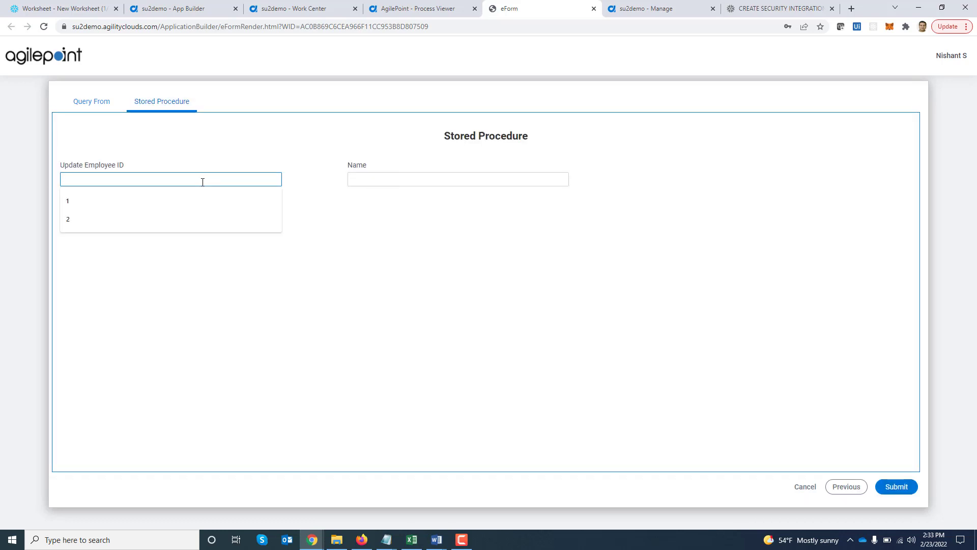
type("4")
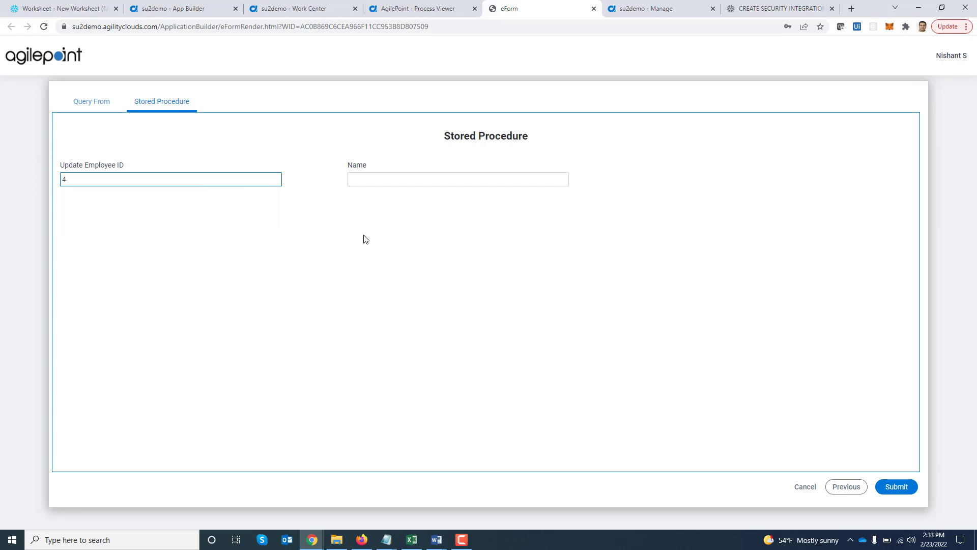
left_click_drag(110, 101, 101, 105)
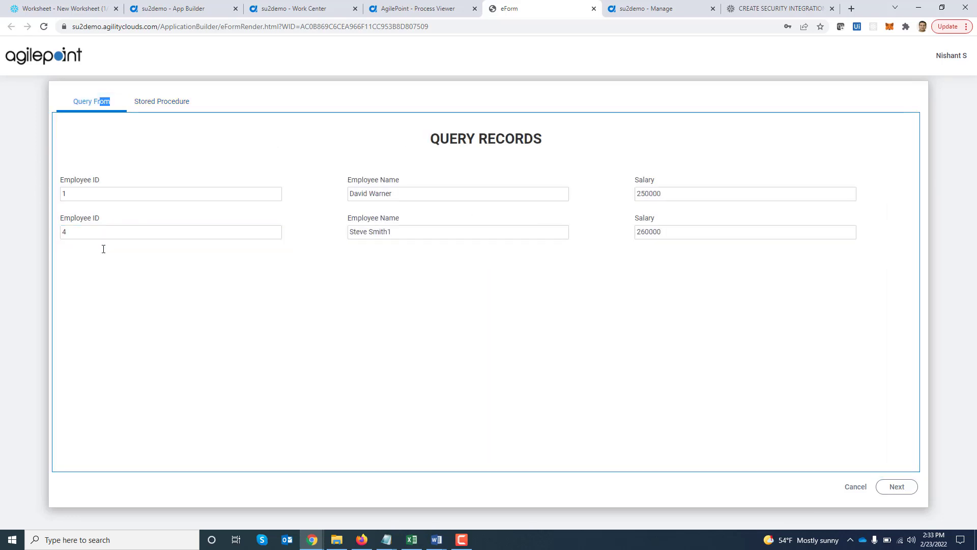
left_click(163, 101)
left_click(386, 175)
type("Steve Smith 2")
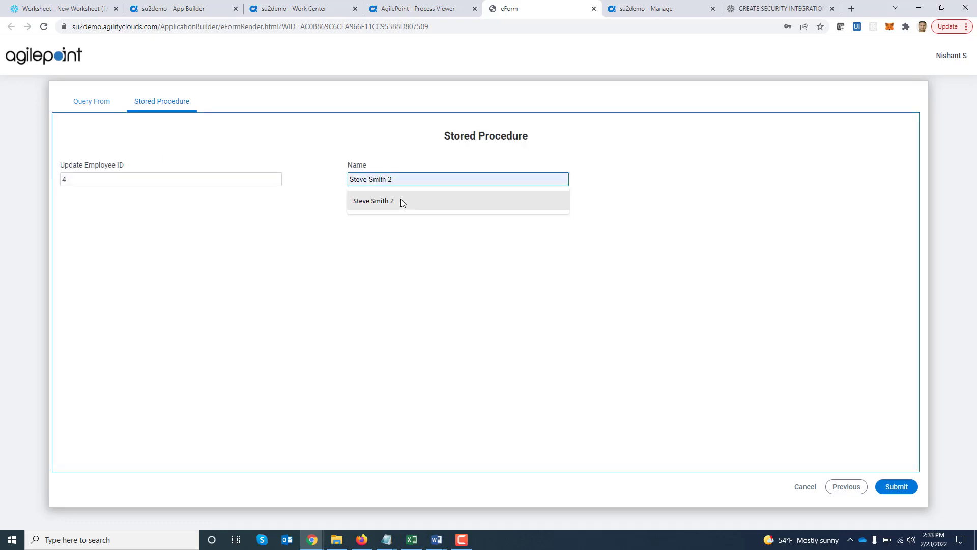
left_click(421, 285)
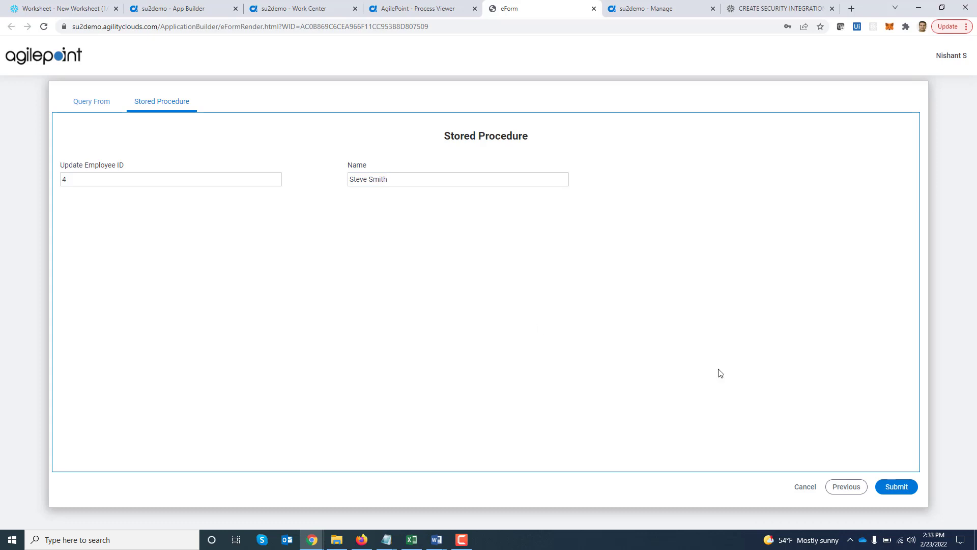
left_click(906, 493)
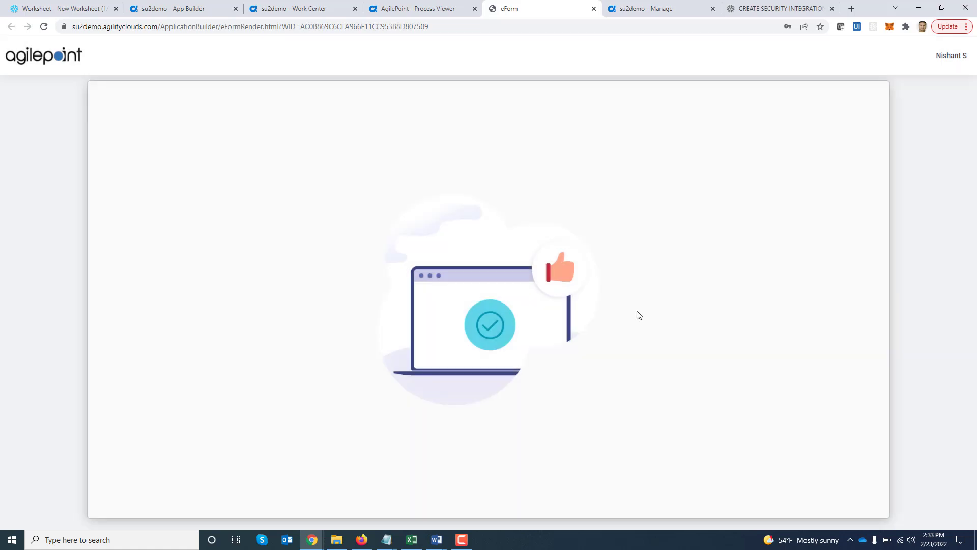
Step: Close the submitted form and preview the EMPLOYEE table in Snowflake to check the stored procedure's name change
key("ctrl+w")
left_click(56, 7)
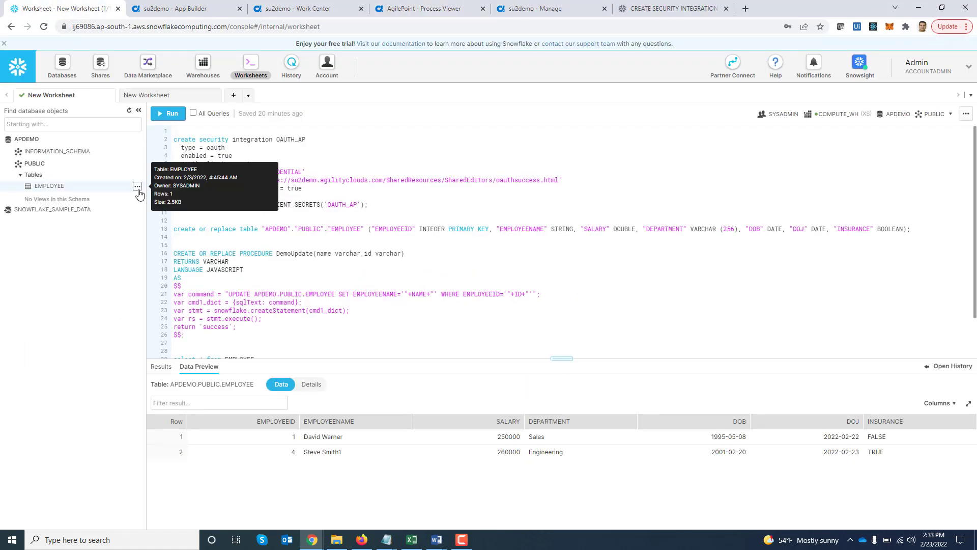
left_click(137, 186)
left_click(125, 199)
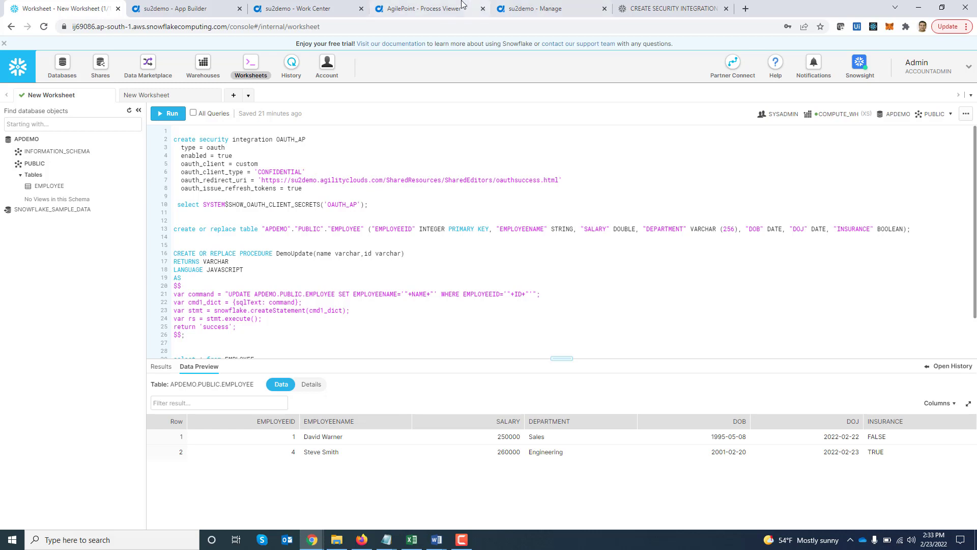
Step: Check the Timer and Delete Records activities in the AgilePoint Process Viewer, and preview the EMPLOYEE table again in Snowflake
left_click(441, 4)
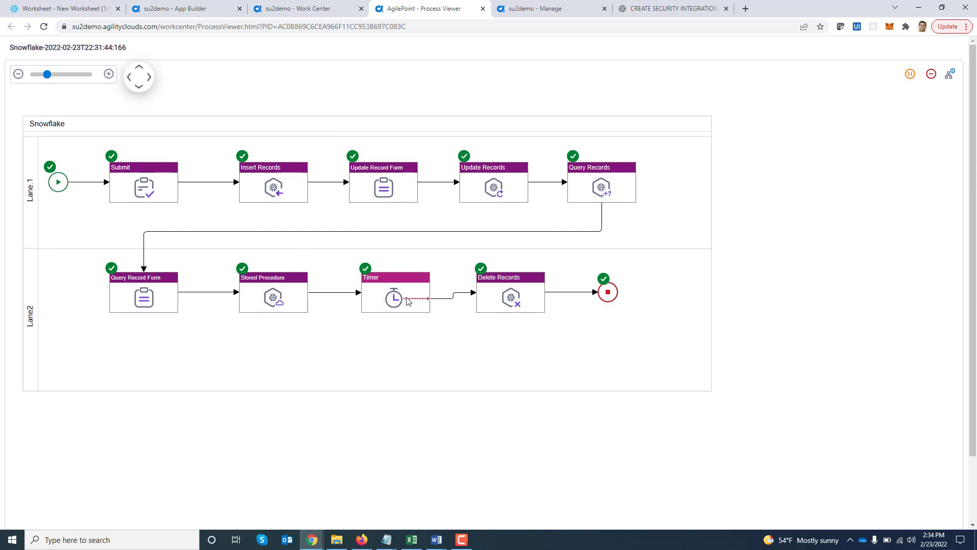
left_click(61, 7)
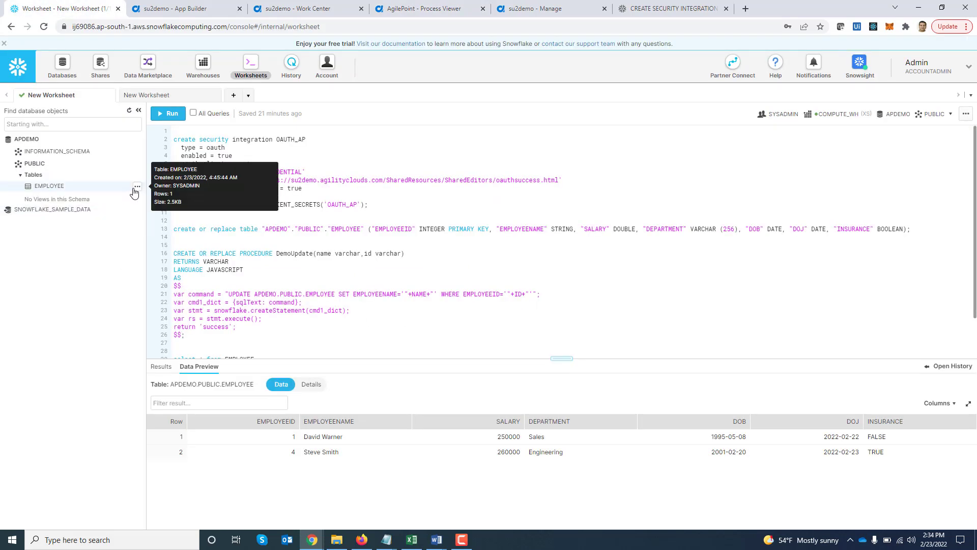
left_click(138, 187)
left_click(122, 200)
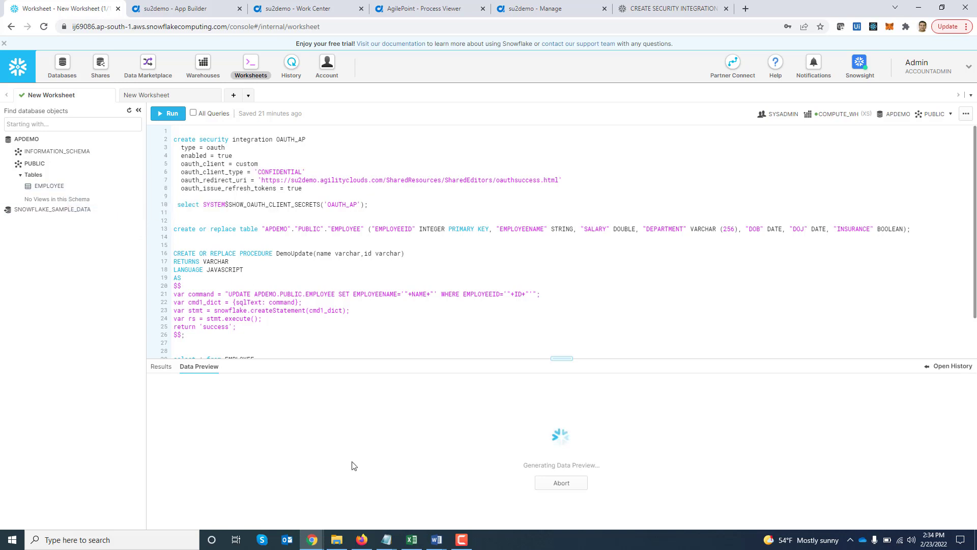